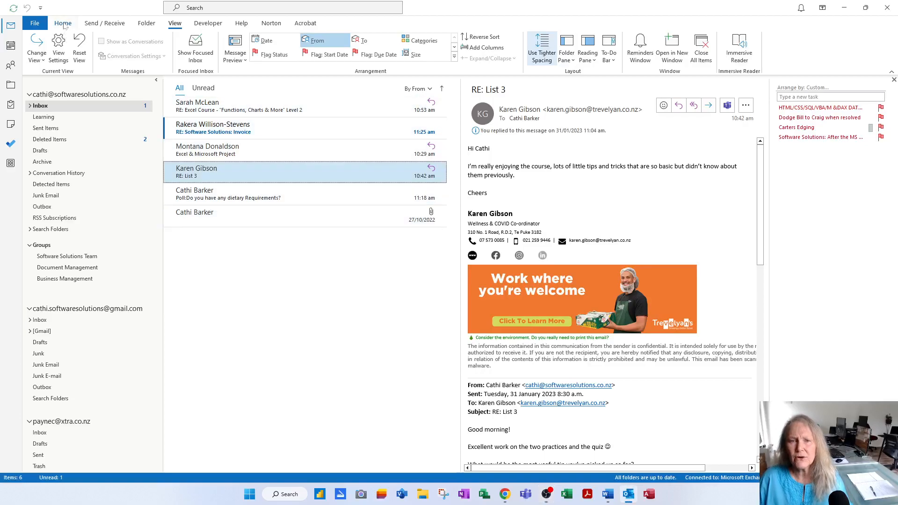
Start a new blank Inbox rule that applies to messages I receive
left_click(63, 24)
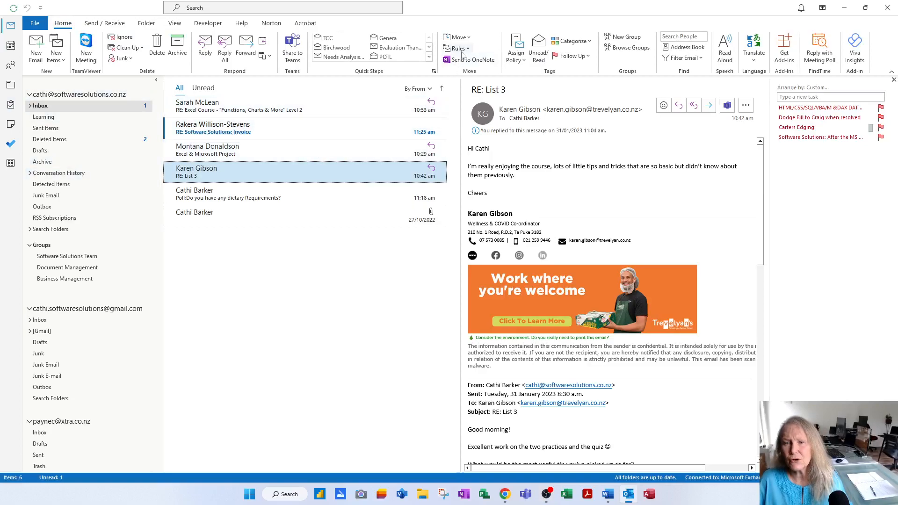
left_click(462, 50)
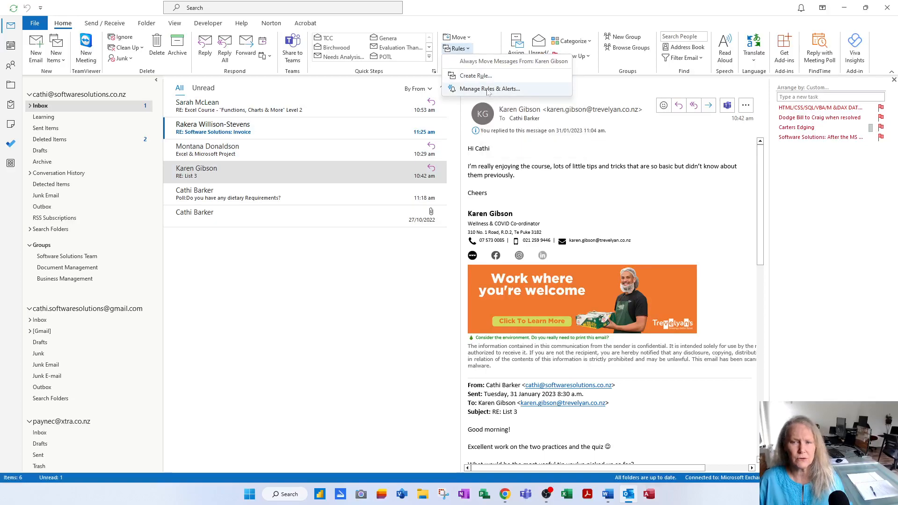
left_click(487, 88)
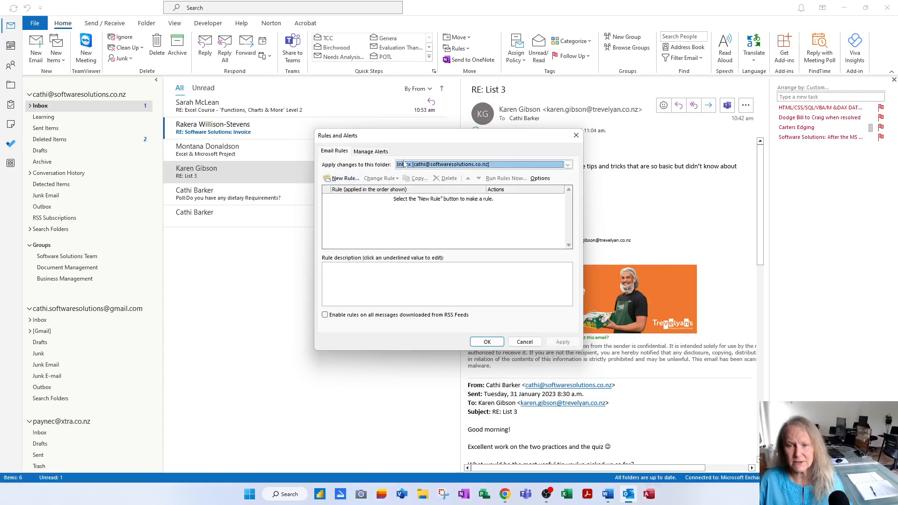
left_click(344, 179)
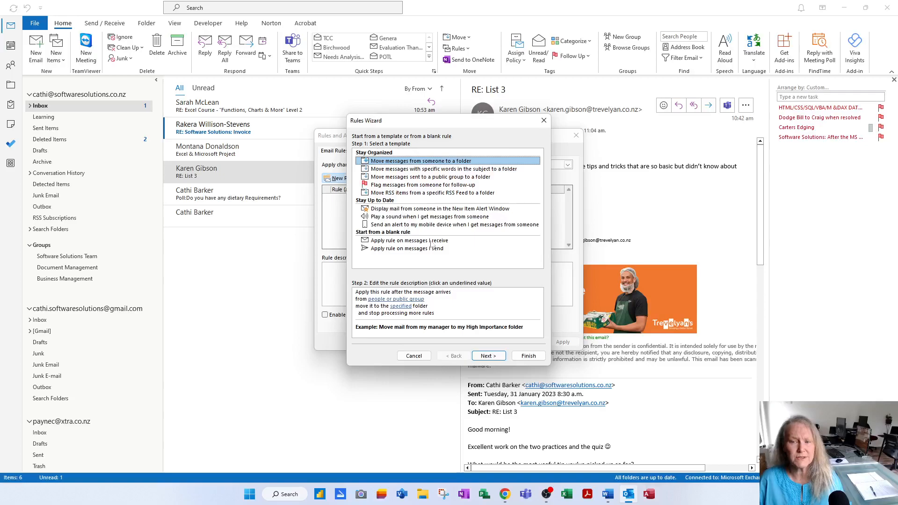
left_click(407, 242)
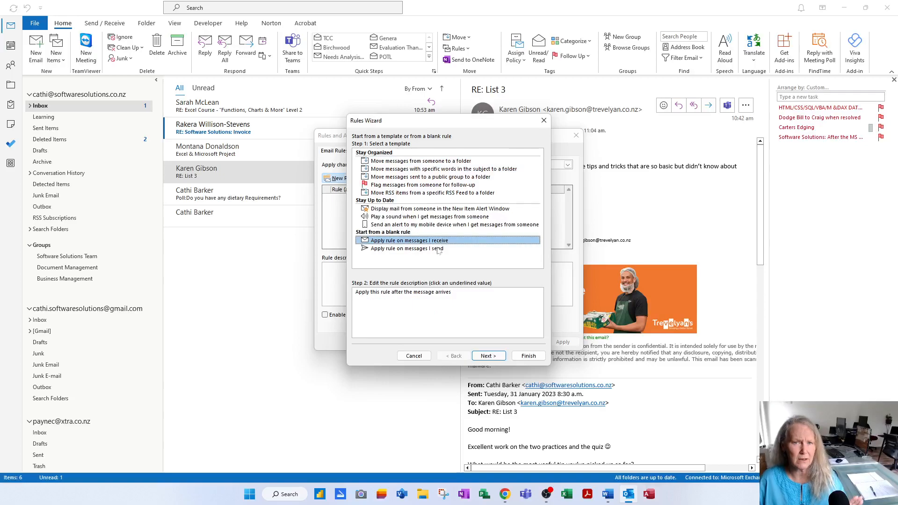
left_click(488, 357)
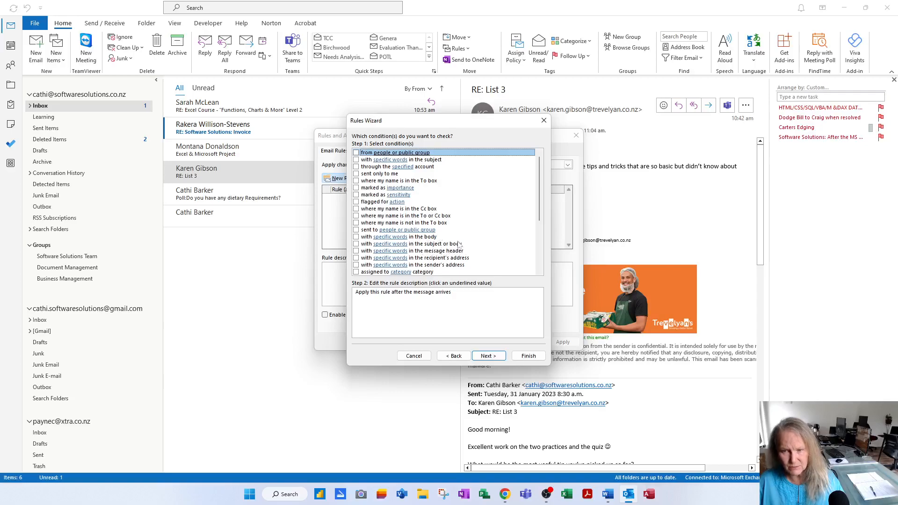
Add the condition that the message subject contains the word "poll" and continue to the rule's actions
scroll(446, 249, "down", 4)
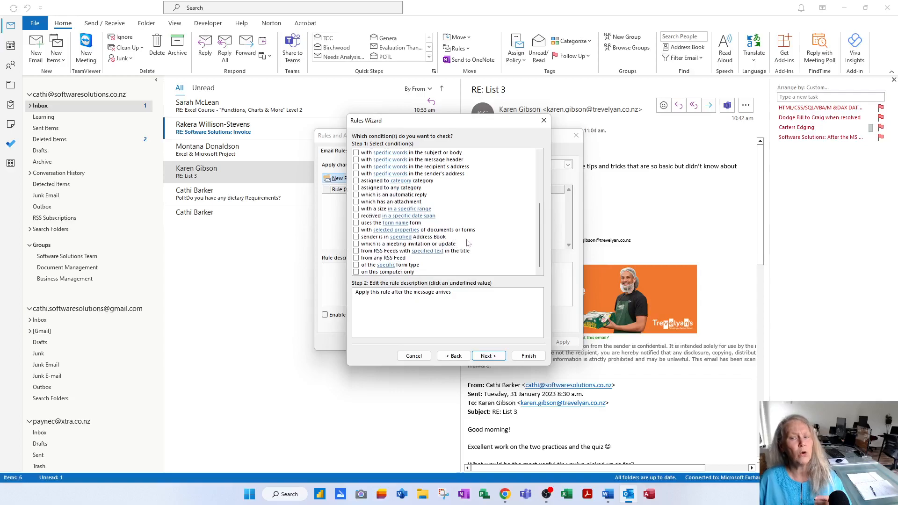
scroll(469, 242, "up", 4)
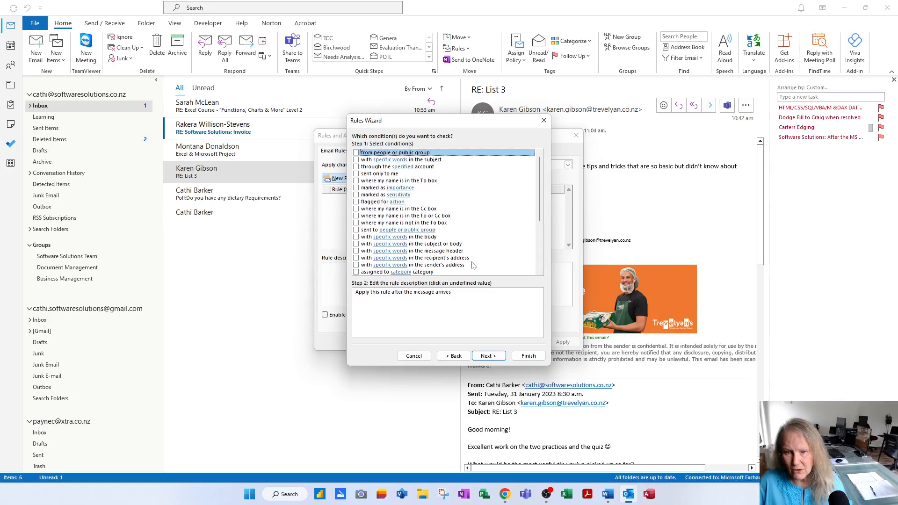
left_click(356, 160)
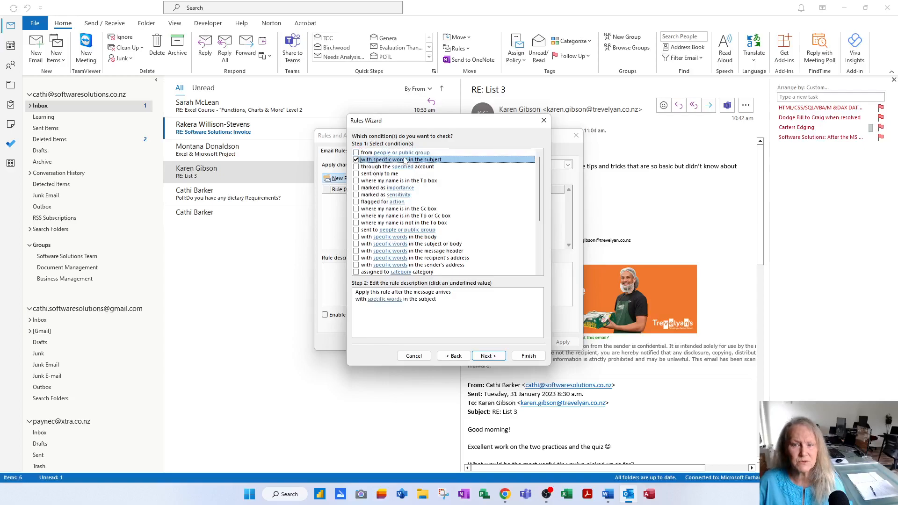
left_click(384, 300)
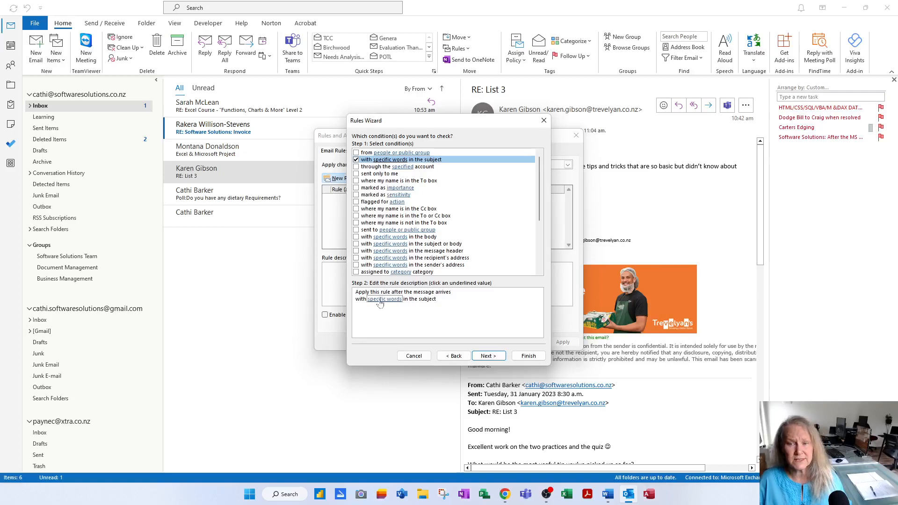
left_click(380, 301)
type("poll")
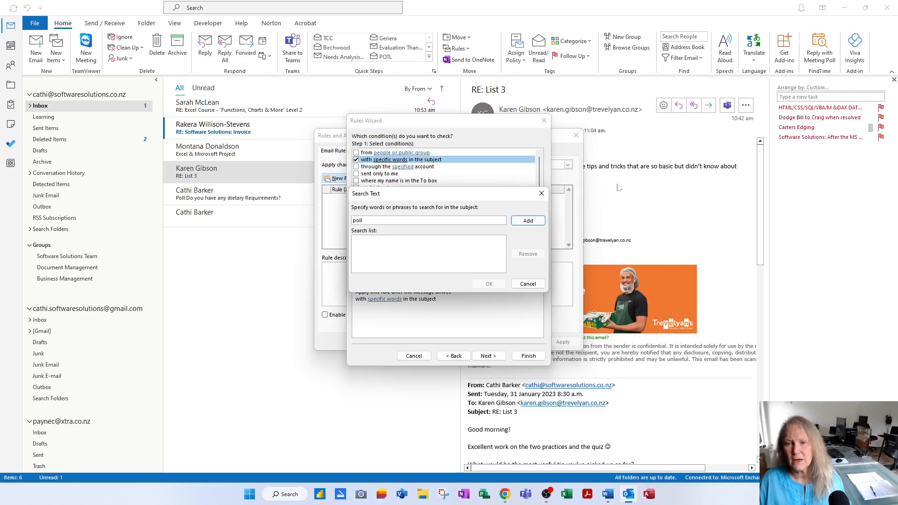
left_click(525, 220)
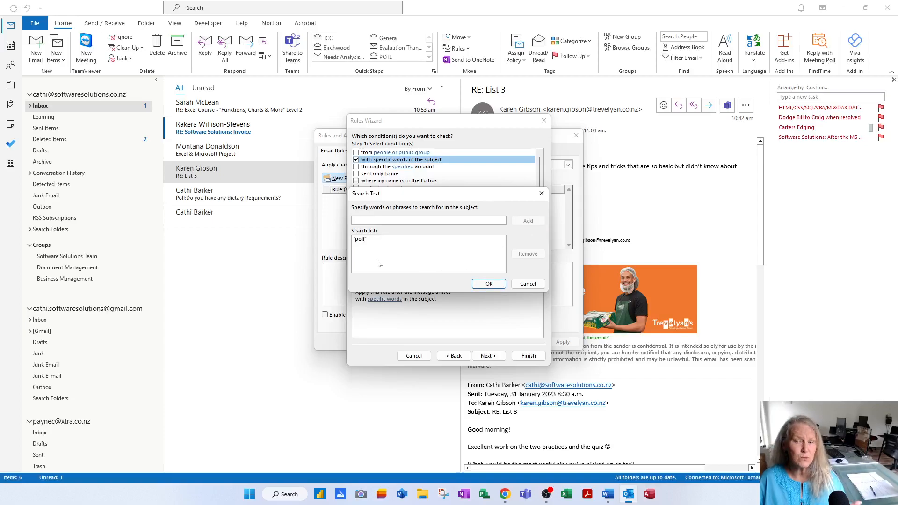
left_click(496, 288)
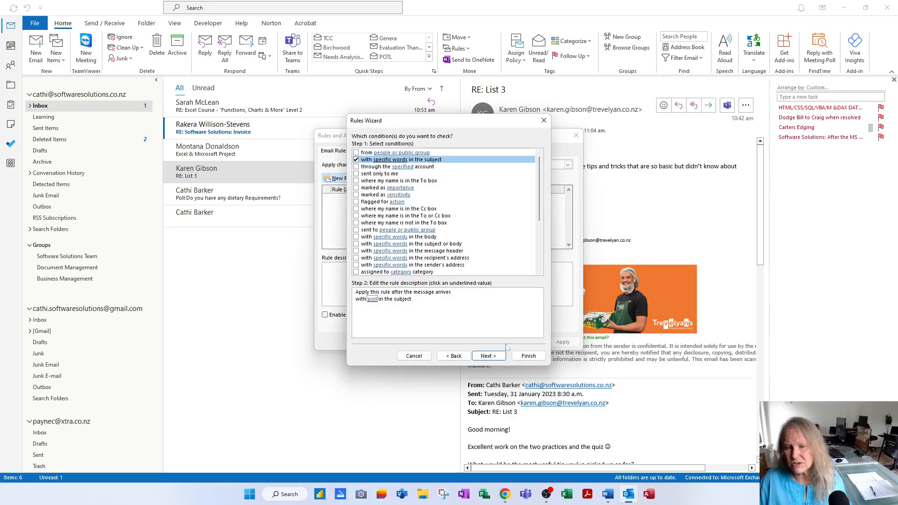
left_click(493, 359)
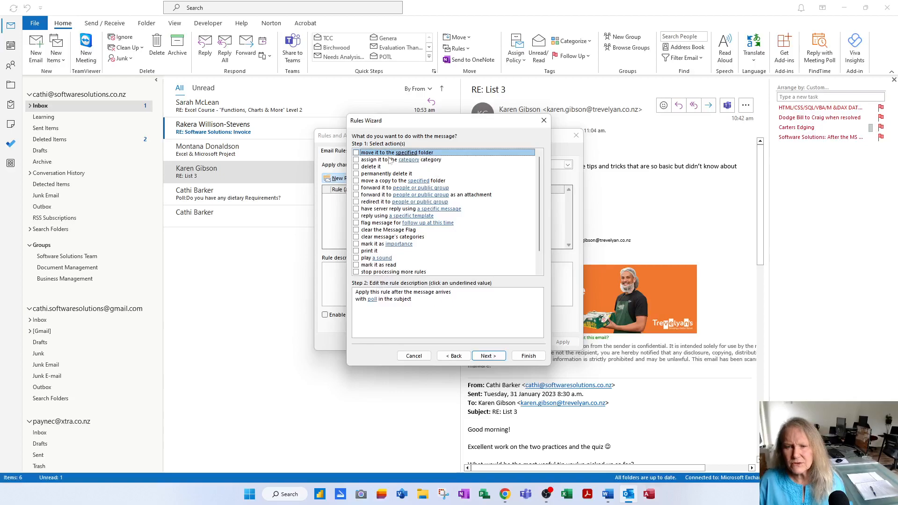
Make the rule move matching messages to a new mail folder named Polls, created under the Inbox
left_click(356, 152)
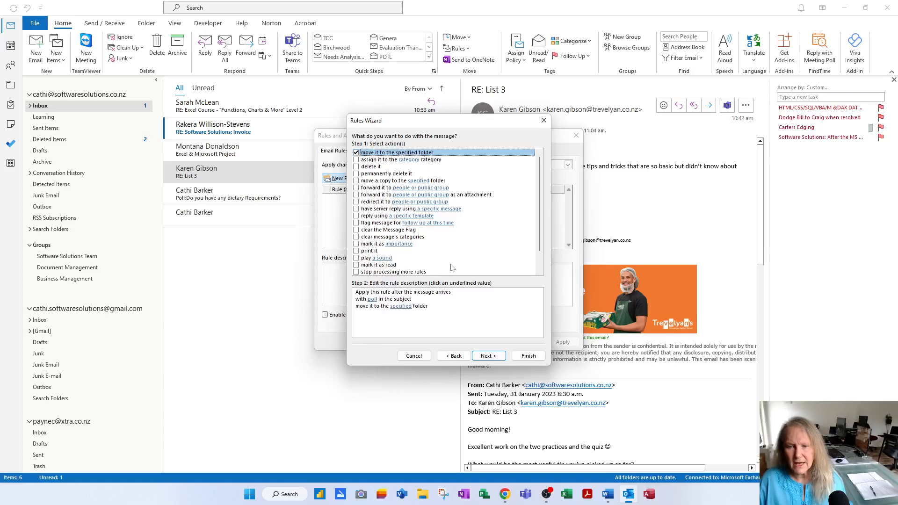
left_click(401, 306)
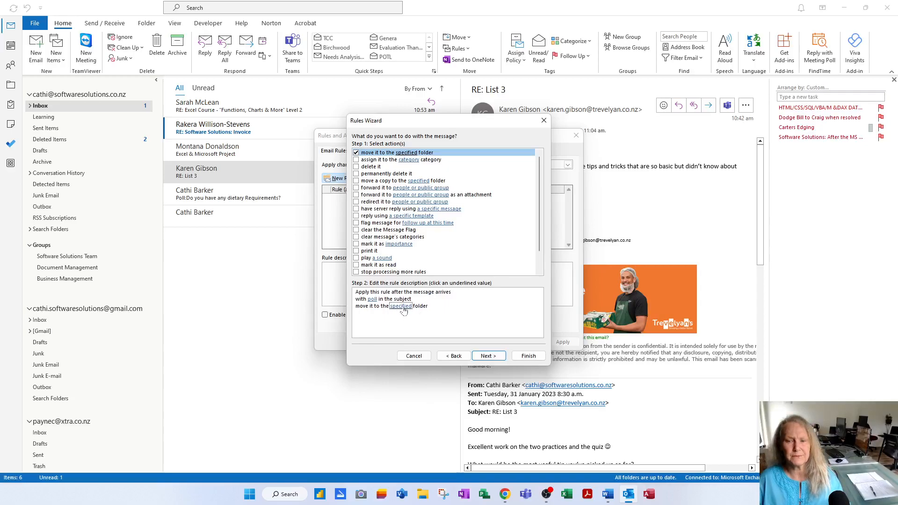
left_click(403, 307)
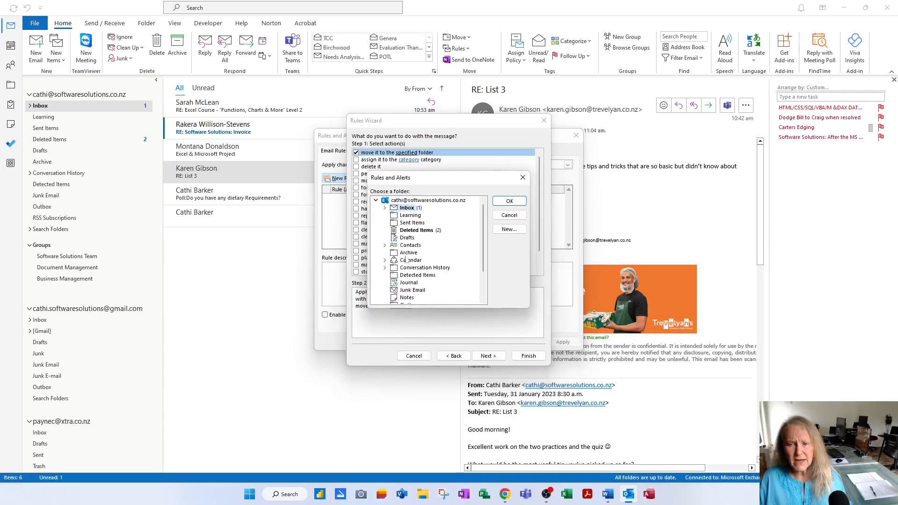
left_click(386, 209)
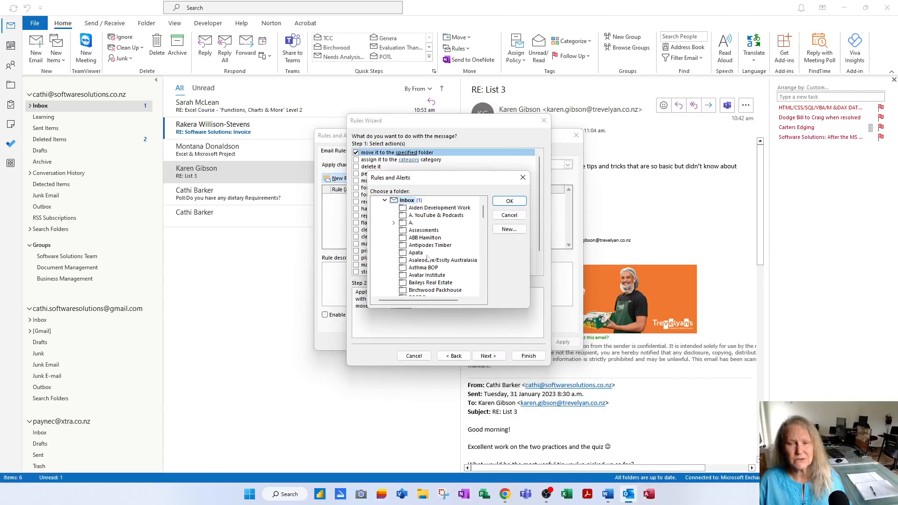
left_click(509, 229)
type("Polls")
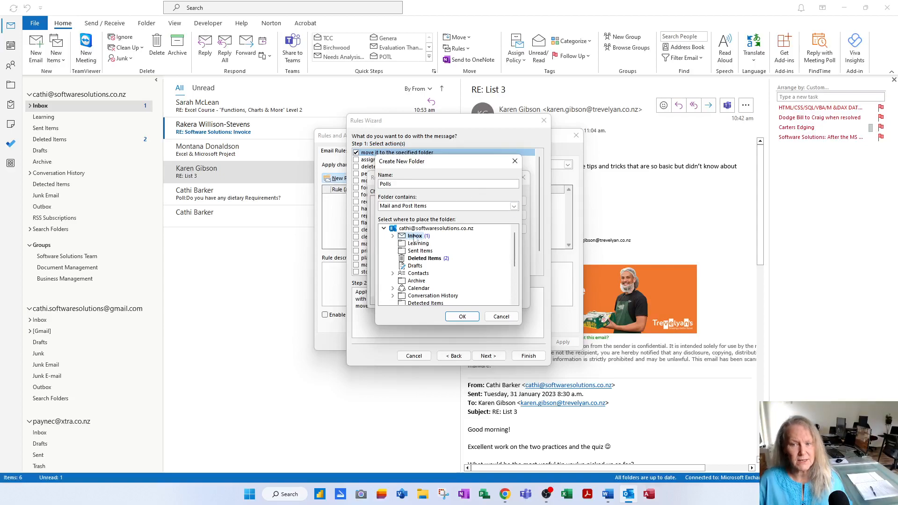
left_click(469, 318)
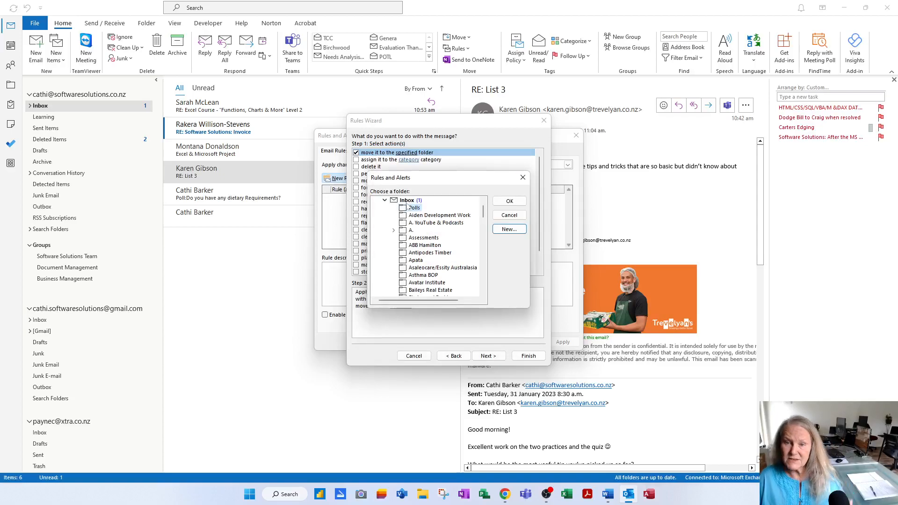
left_click(509, 201)
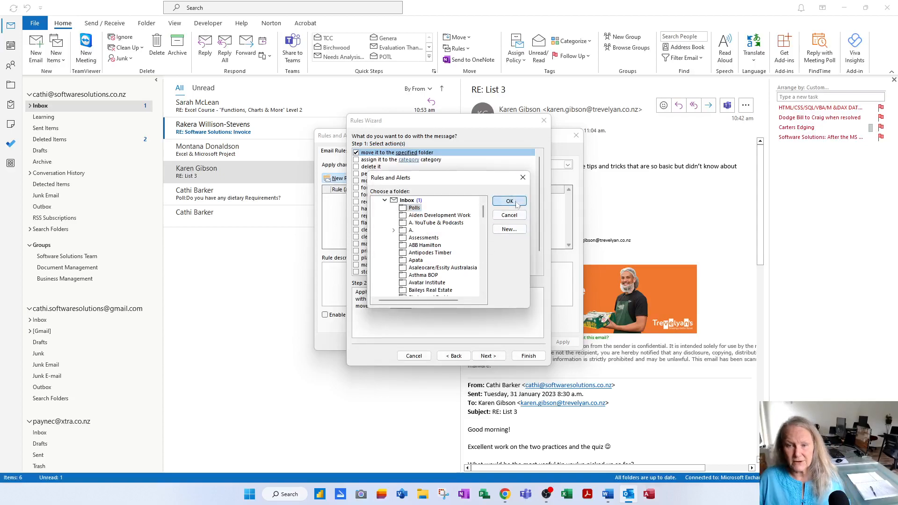
left_click(488, 356)
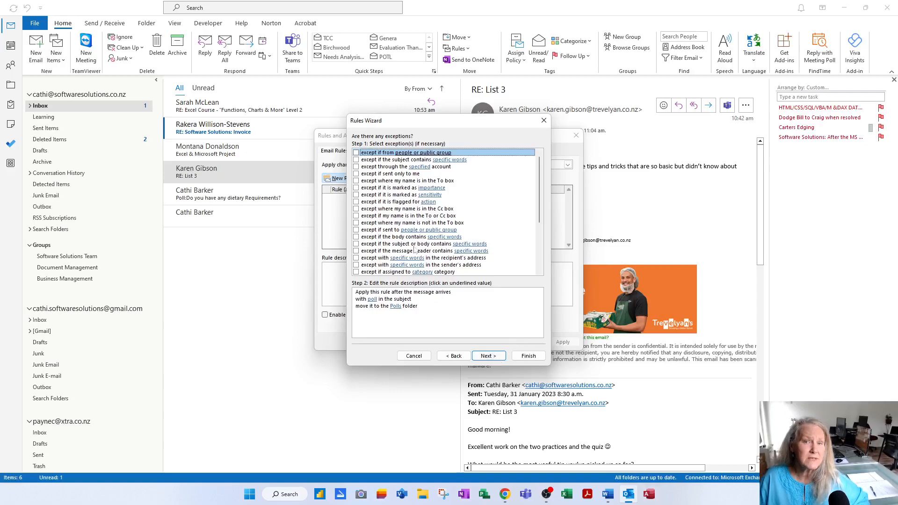
Without exceptions, name the rule "Put Poll emails in the Polls Folder" and finish it, running it on messages already in the Inbox
left_click(489, 358)
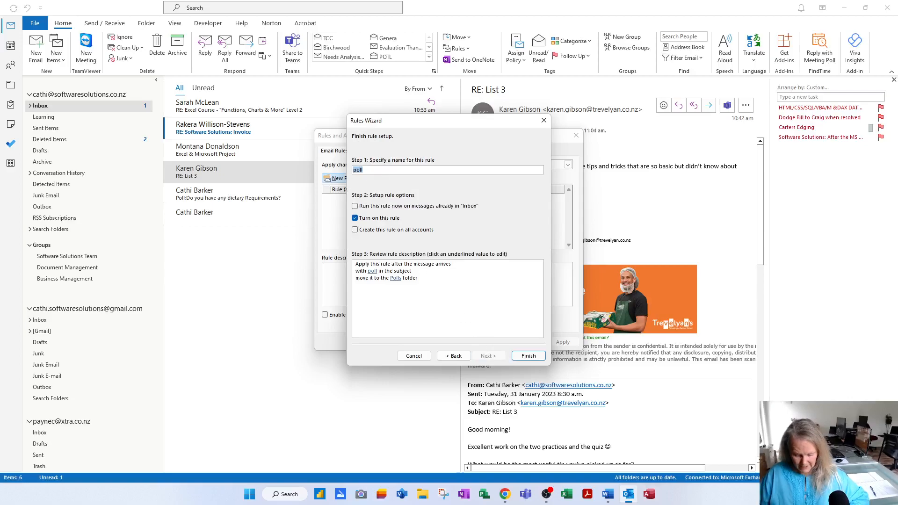
type("Put P")
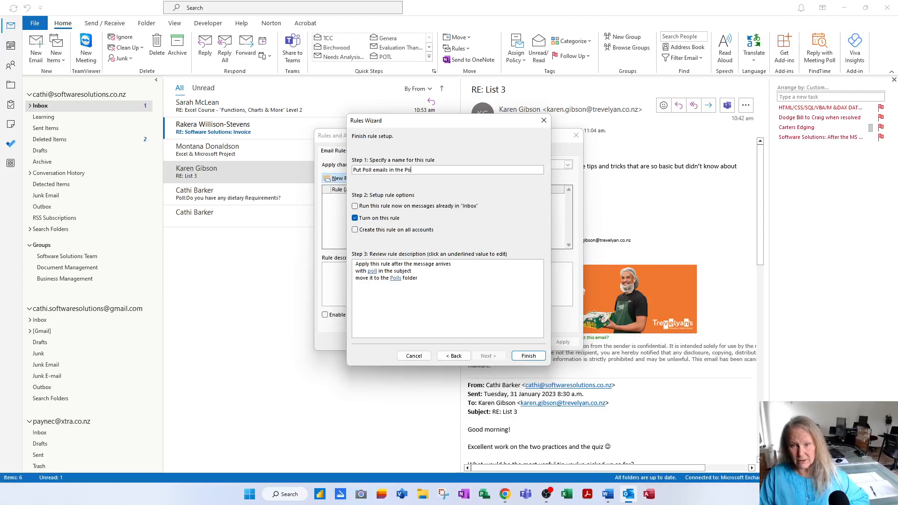
type("oll emails in the Polls Folder")
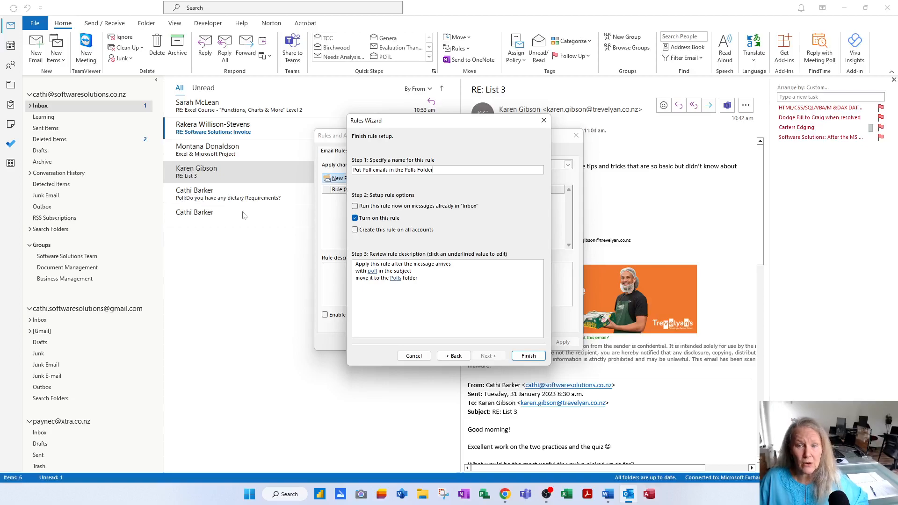
left_click(364, 207)
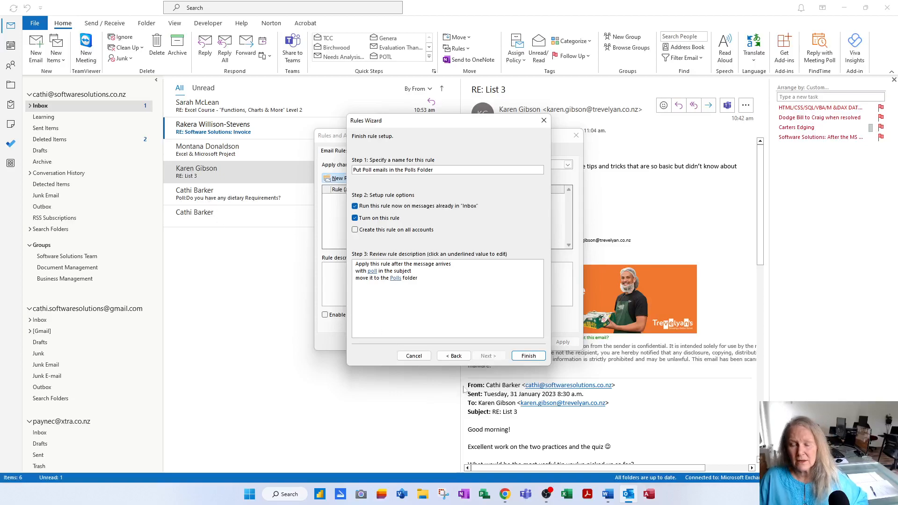
left_click(528, 357)
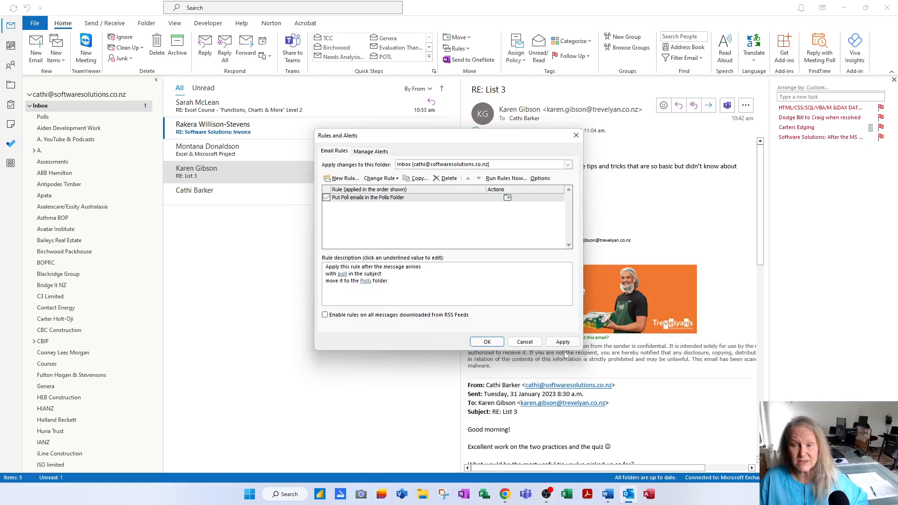
left_click(478, 341)
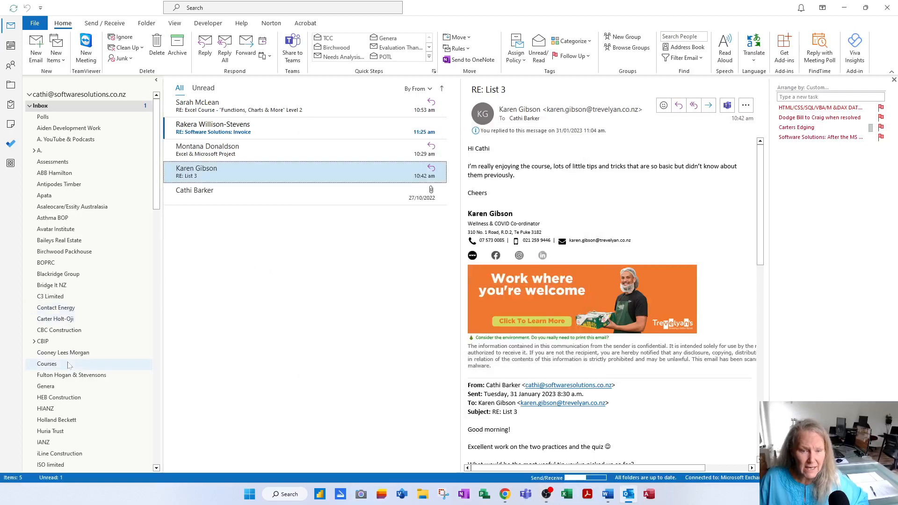
Check the contents of the Polls folder and return to the Inbox
left_click(43, 117)
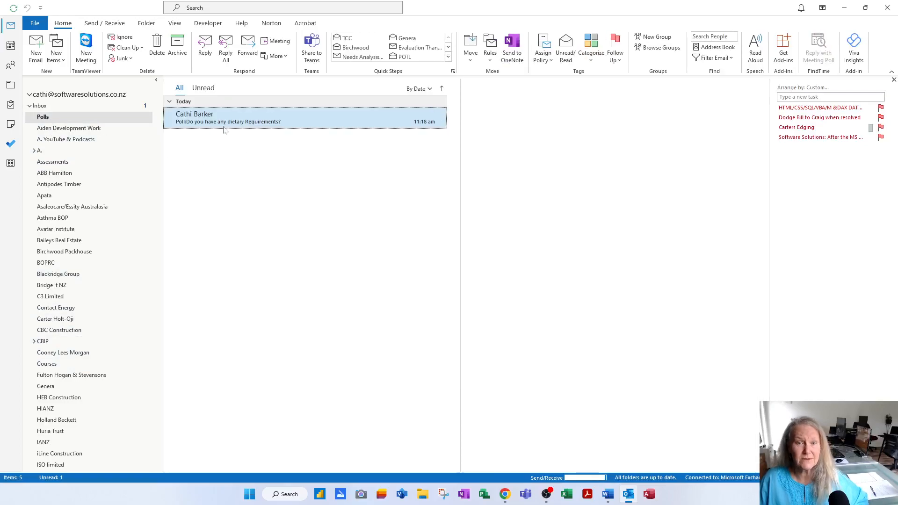
left_click(43, 106)
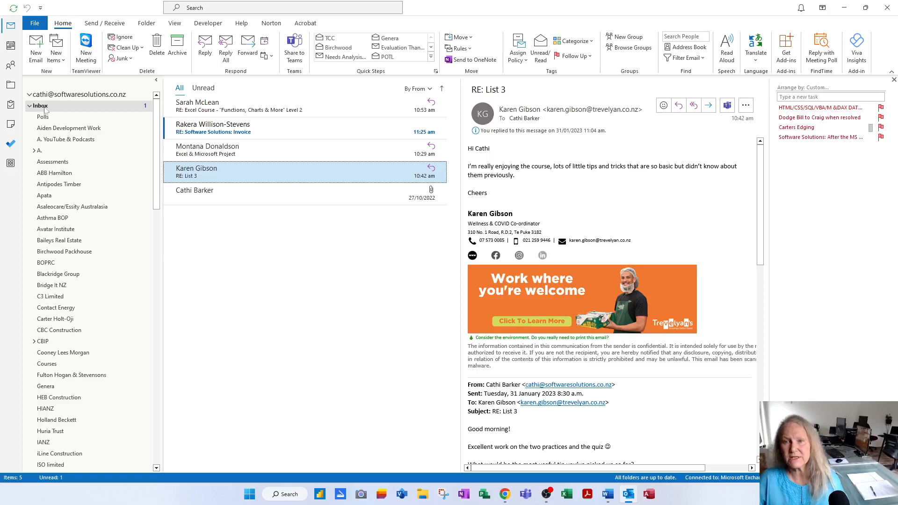
Delete the "Put Poll emails in the Polls Folder" rule and save the rule changes
left_click(459, 48)
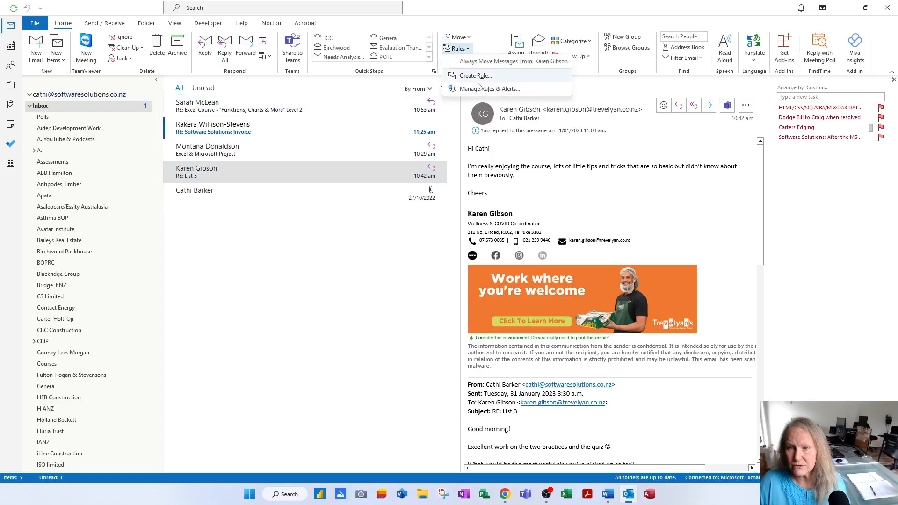
left_click(486, 88)
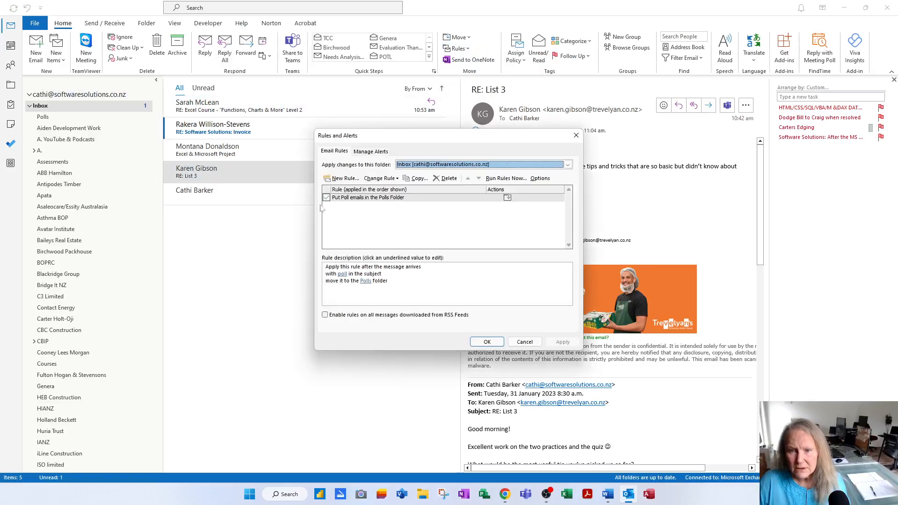
left_click(339, 198)
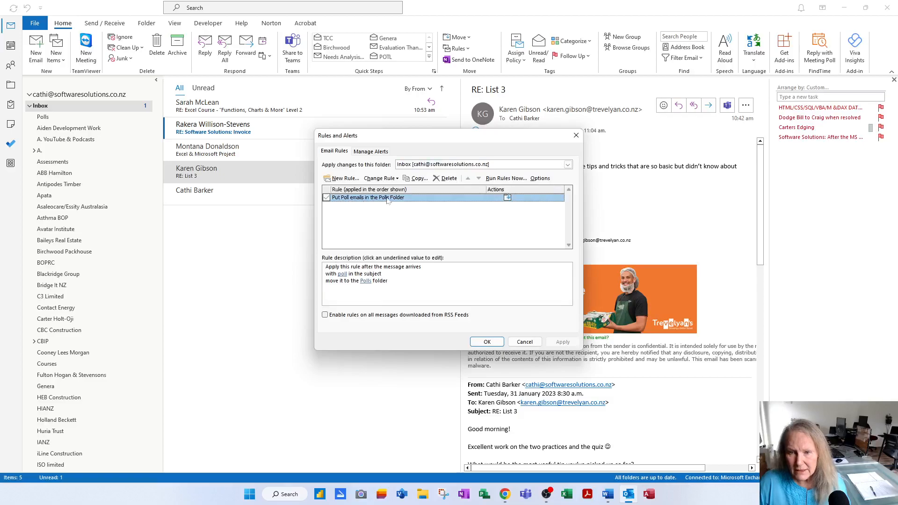
left_click(443, 181)
left_click(440, 272)
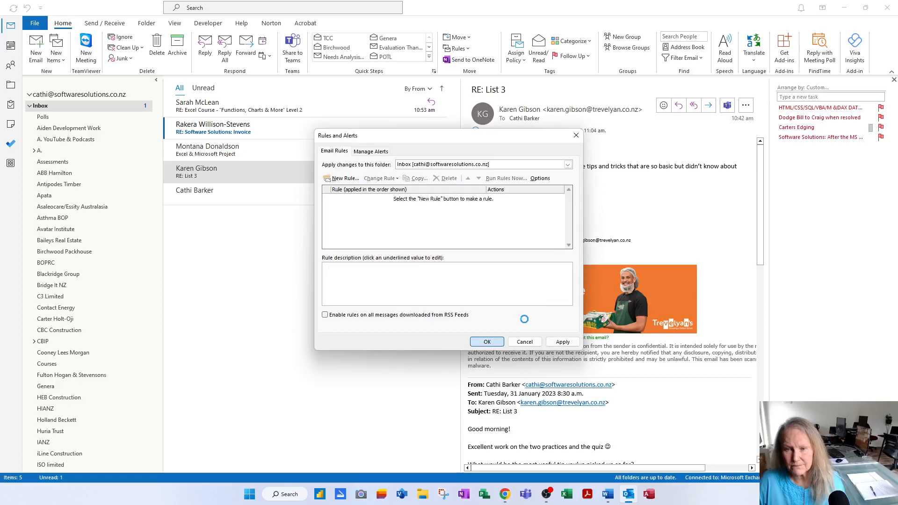
key("Return")
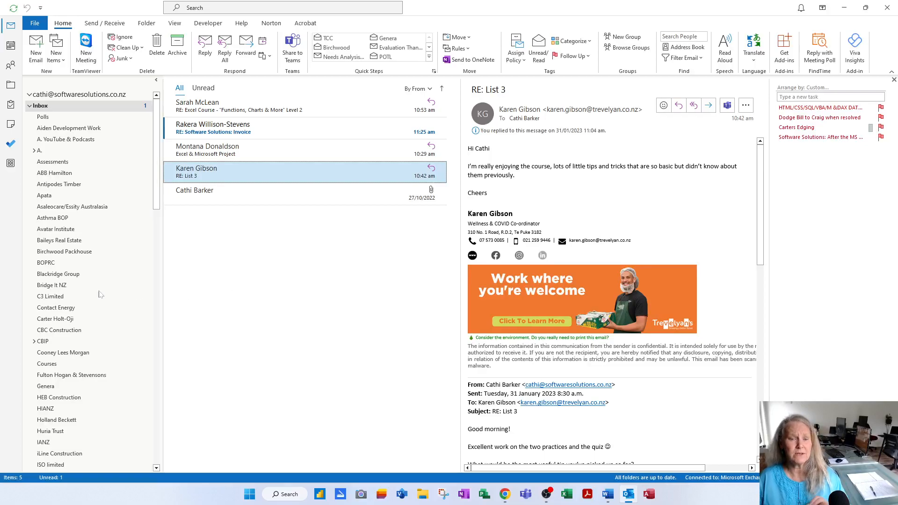
Collapse the Inbox subfolders and file the "RE: List 3" email with the Trevelyan quick step
left_click(29, 107)
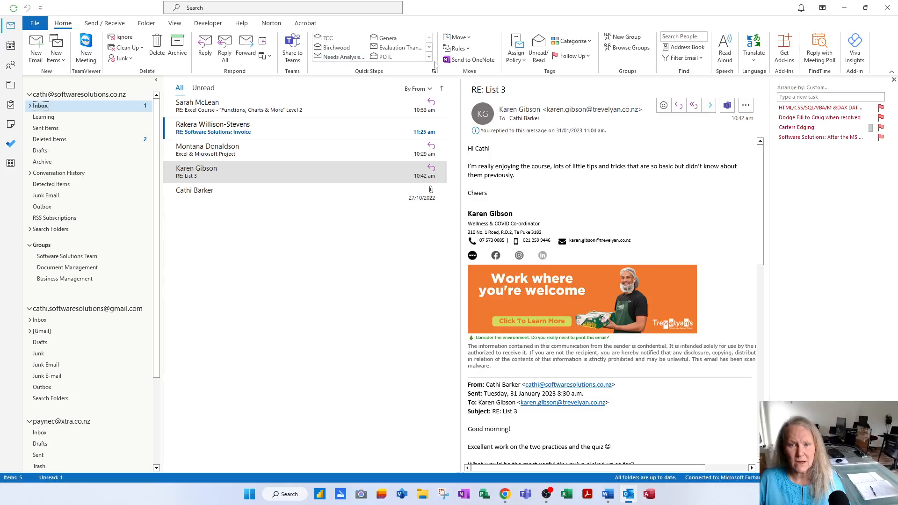
left_click(430, 57)
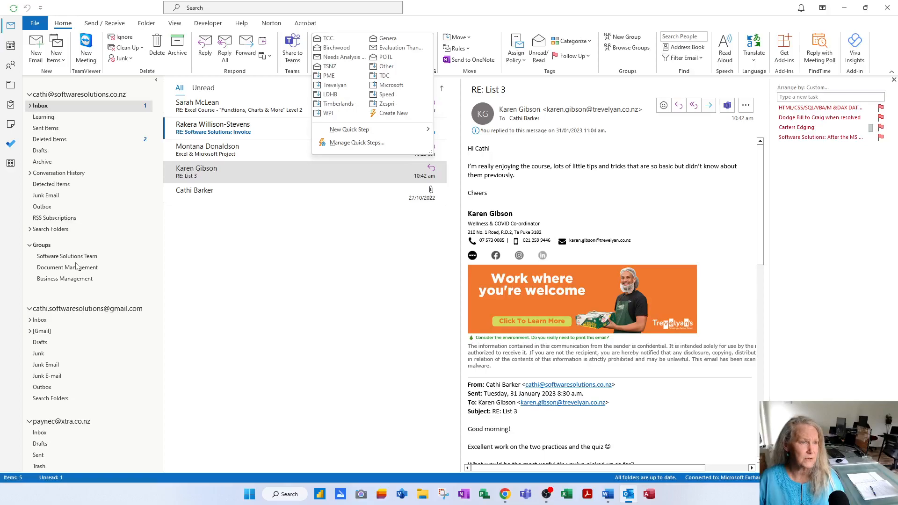
left_click(232, 172)
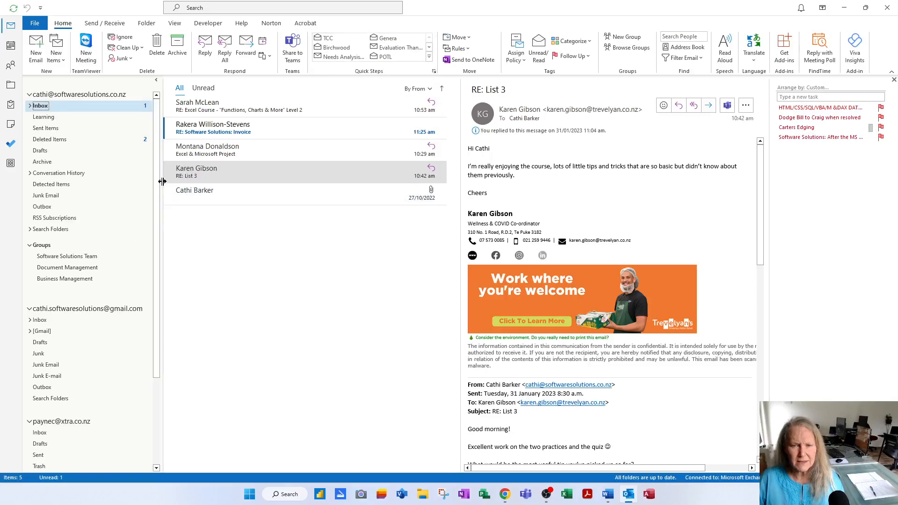
left_click(167, 176)
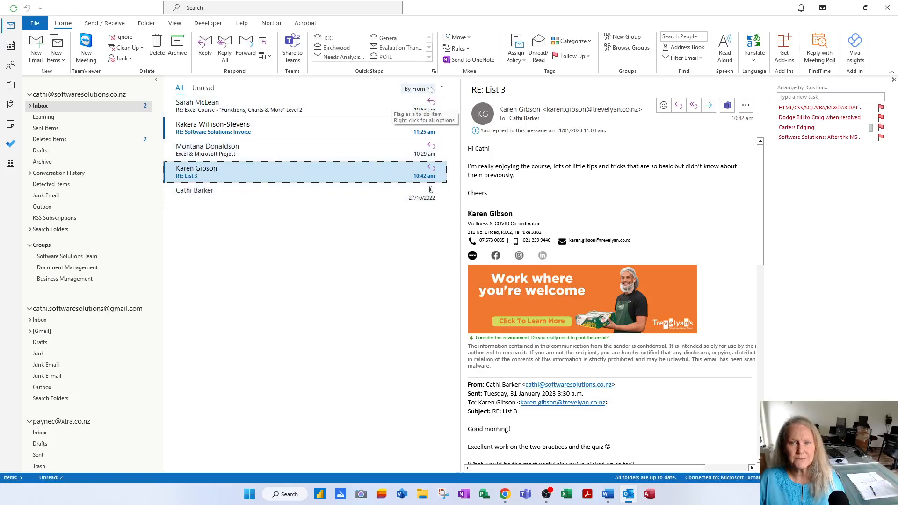
left_click(429, 57)
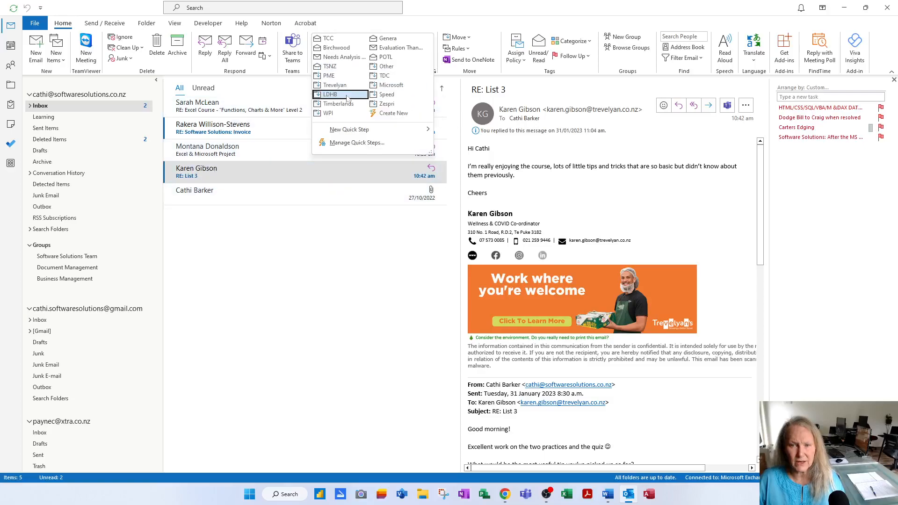
left_click(347, 85)
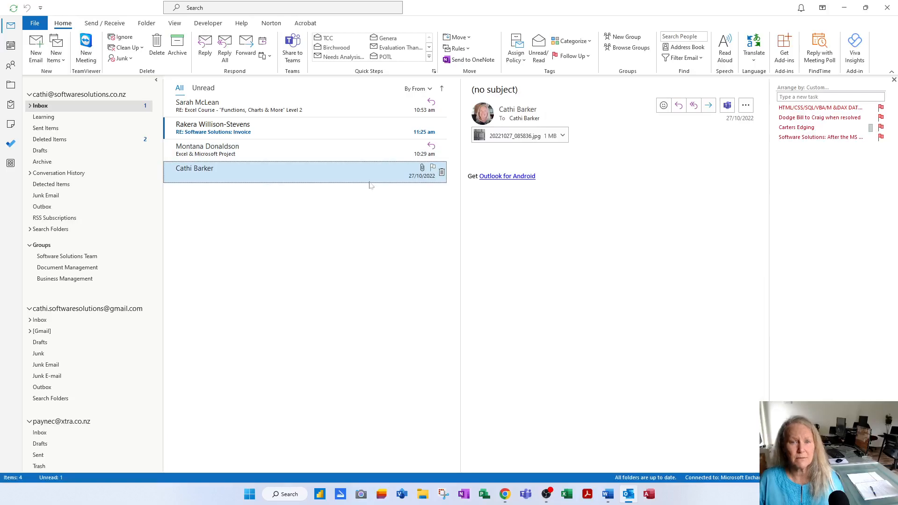
Check the Trevelyan folder under the Inbox for the filed email, and return to the collapsed Inbox
left_click(31, 107)
scroll(76, 241, "down", 8)
scroll(76, 241, "down", 7)
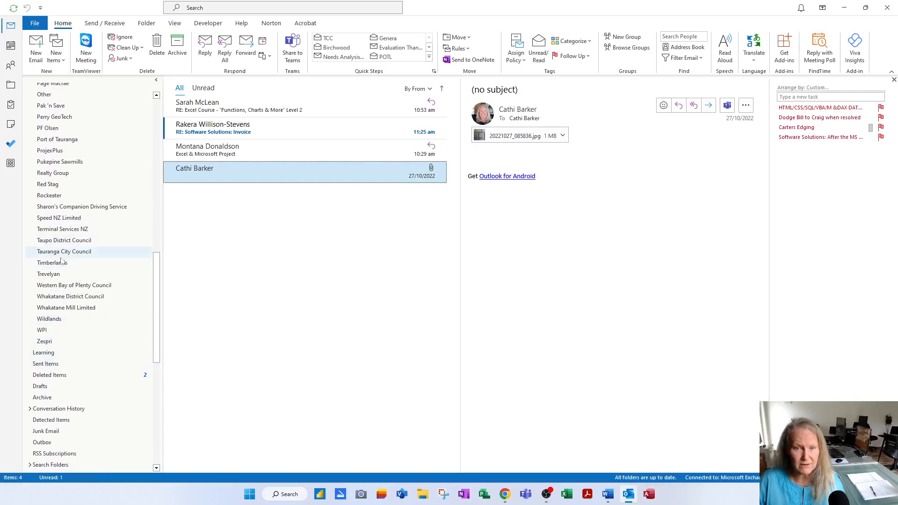
left_click(59, 275)
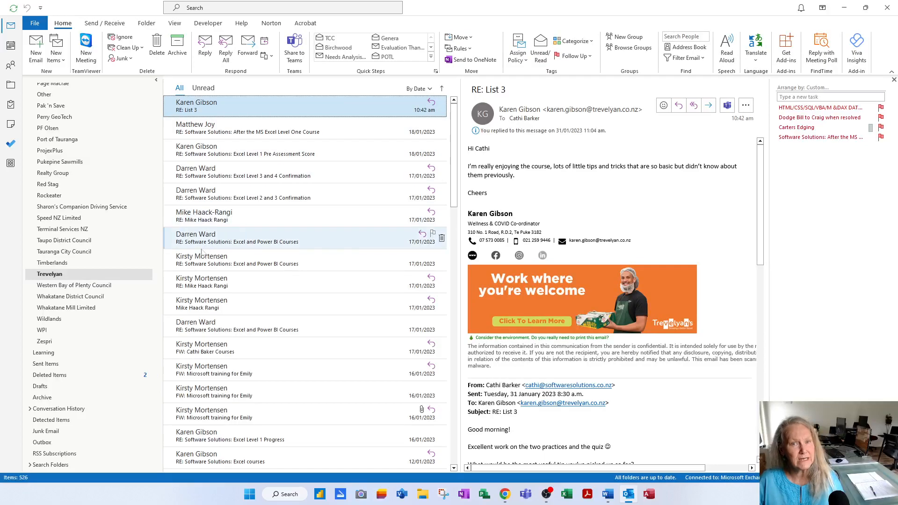
scroll(106, 296, "up", 20)
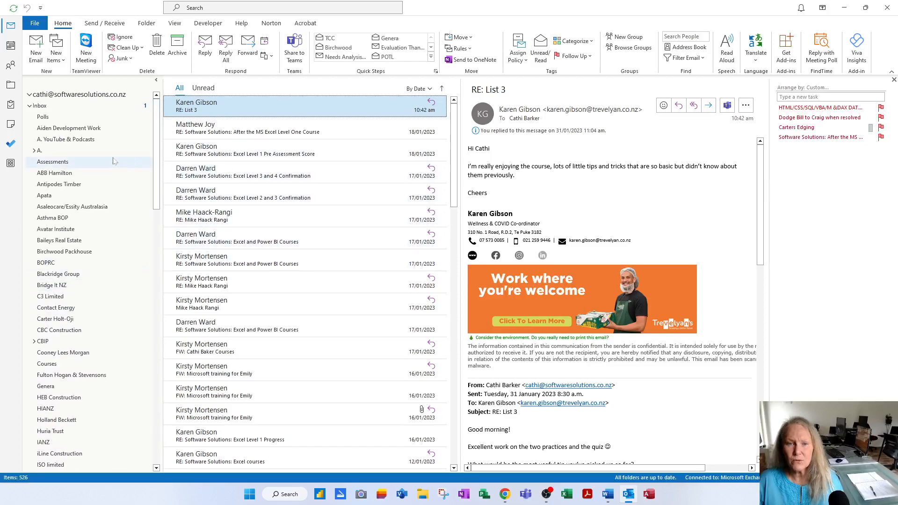
left_click(29, 107)
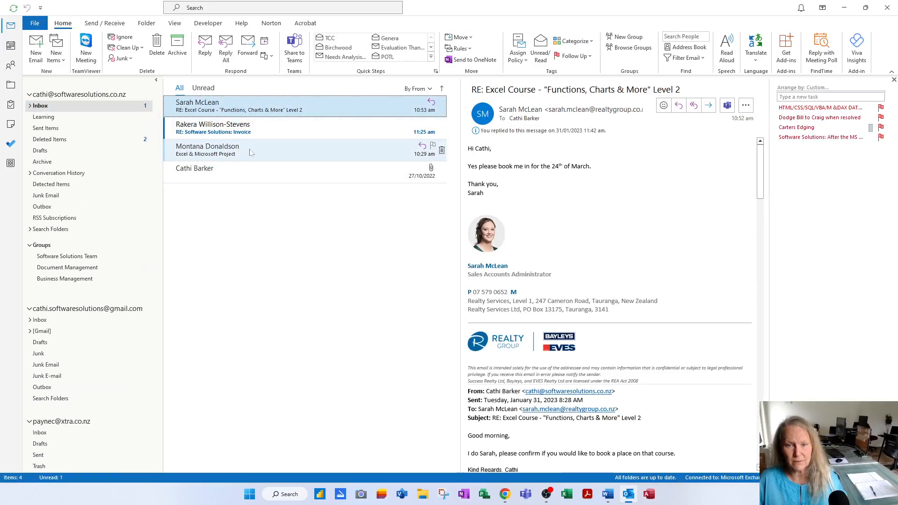
View the full quick steps list with the "RE: Excel Course" and "Excel & Microsoft Project" emails selected, and reselect only the "RE: Excel Course" email
left_click(295, 151, "ctrl")
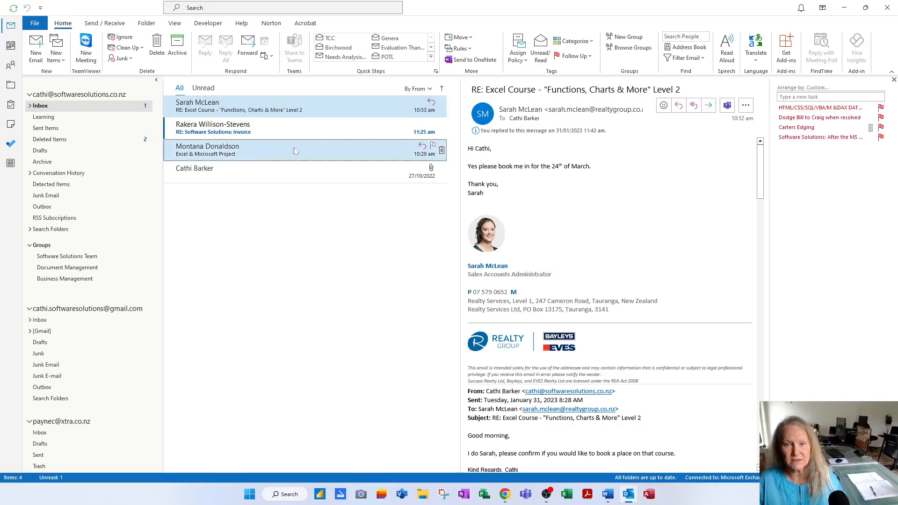
left_click(431, 57)
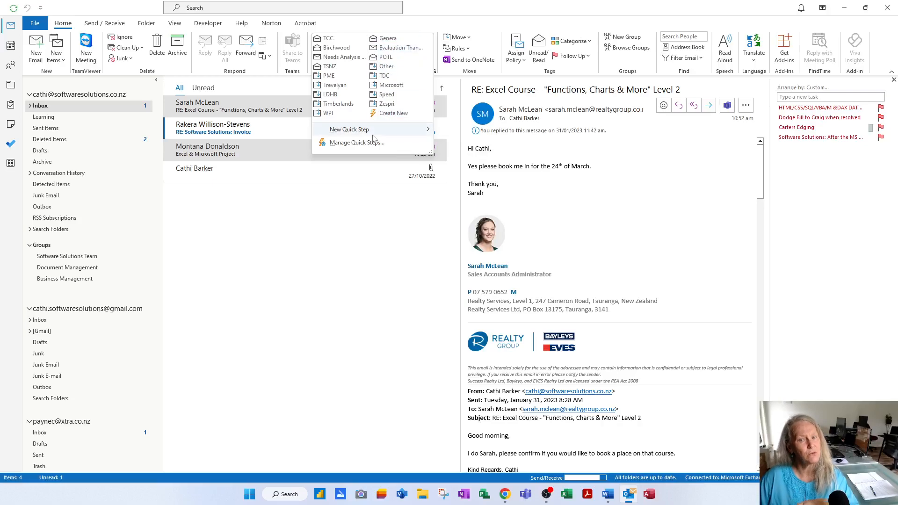
left_click(312, 249)
left_click(265, 137)
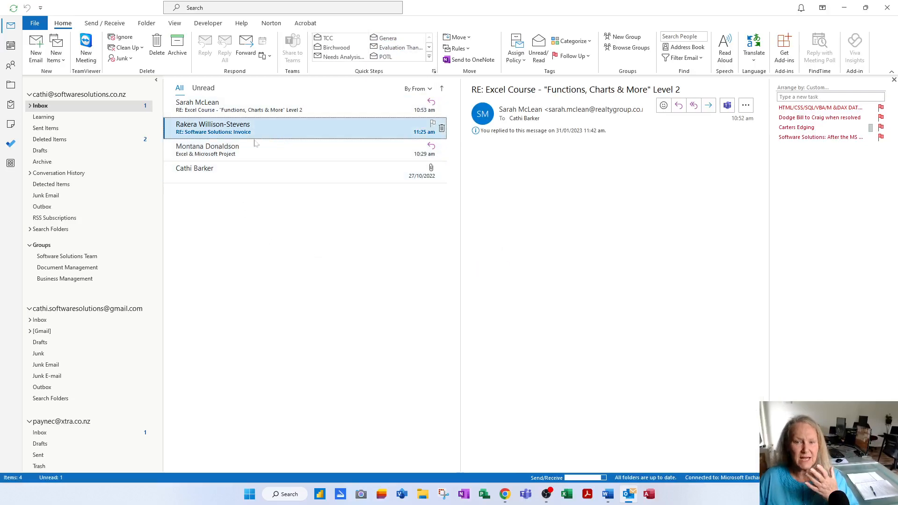
left_click(259, 108)
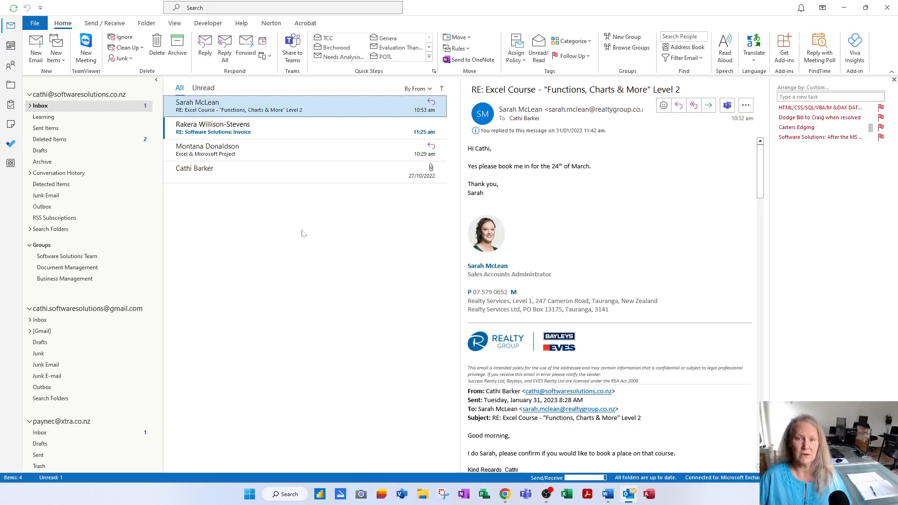
Preview the new messages from the Evaluation Thank You and Needs Analysis quick steps, closing each without saving or sending
left_click(393, 52)
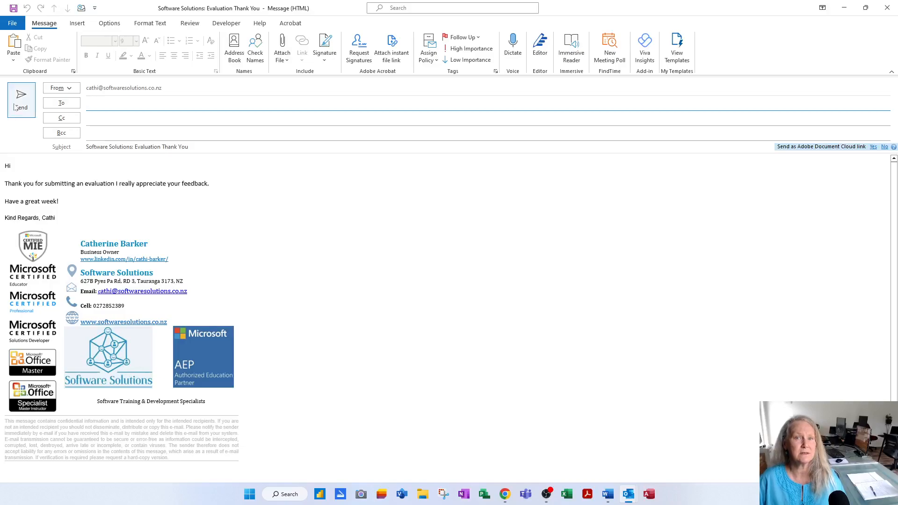
left_click(887, 8)
left_click(451, 275)
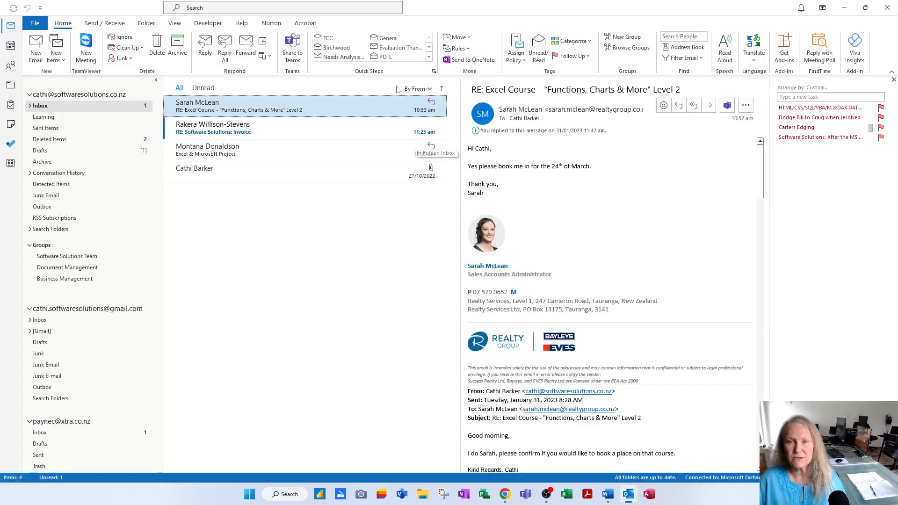
left_click(336, 57)
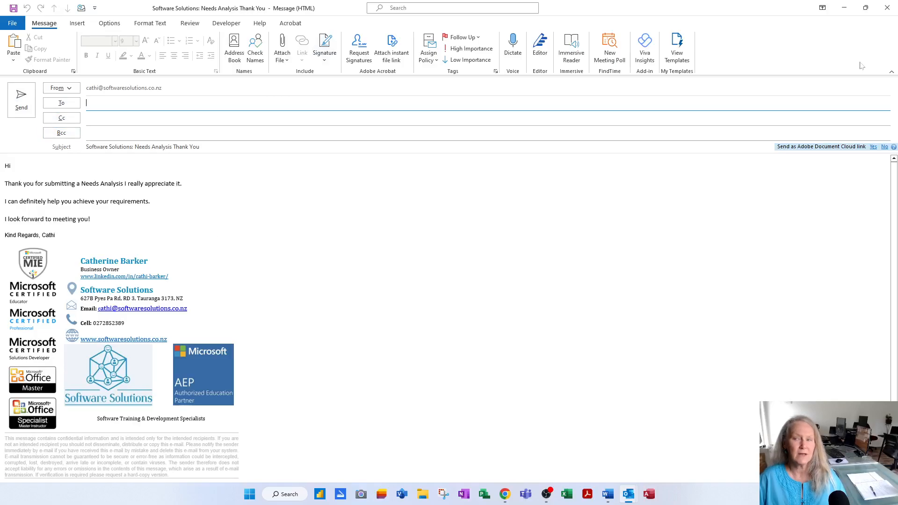
left_click(887, 8)
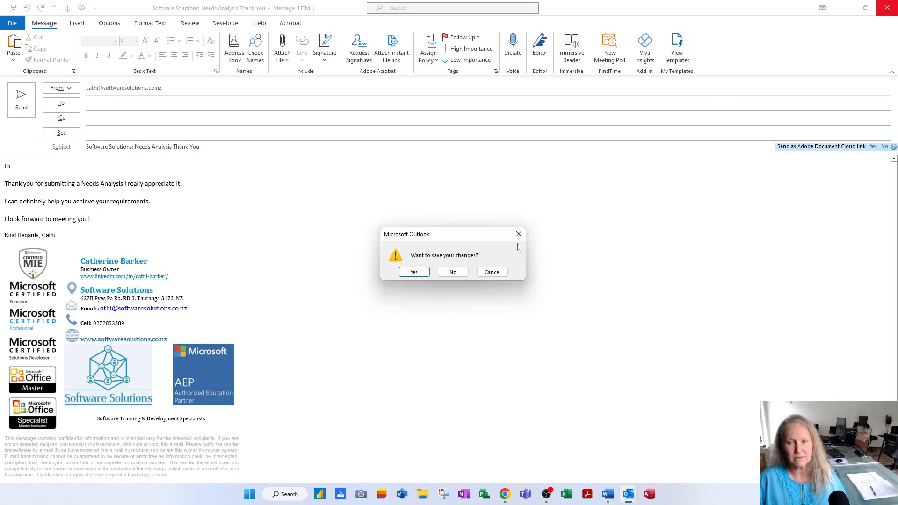
left_click(465, 271)
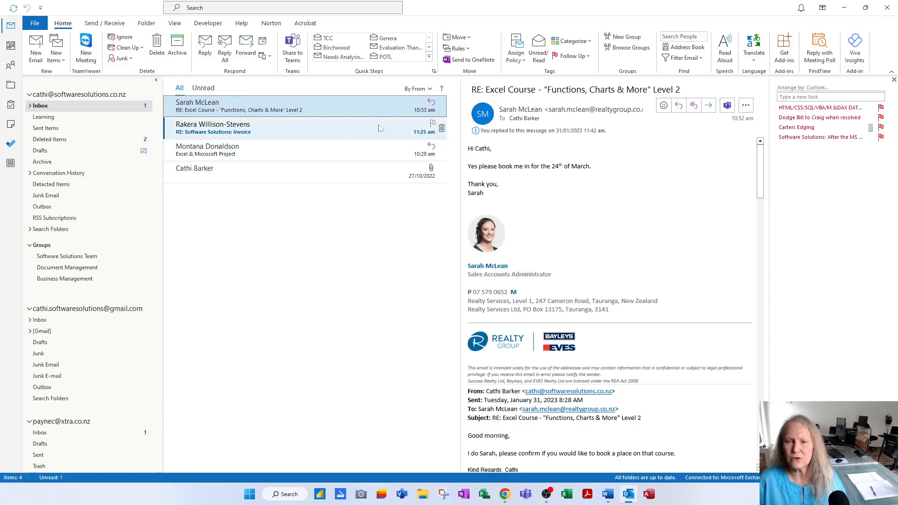
Examine the actions of the existing Genera, Birchwood, Evaluation Thank You and Needs Analysis Thank You quick steps in Manage Quick Steps
left_click(429, 57)
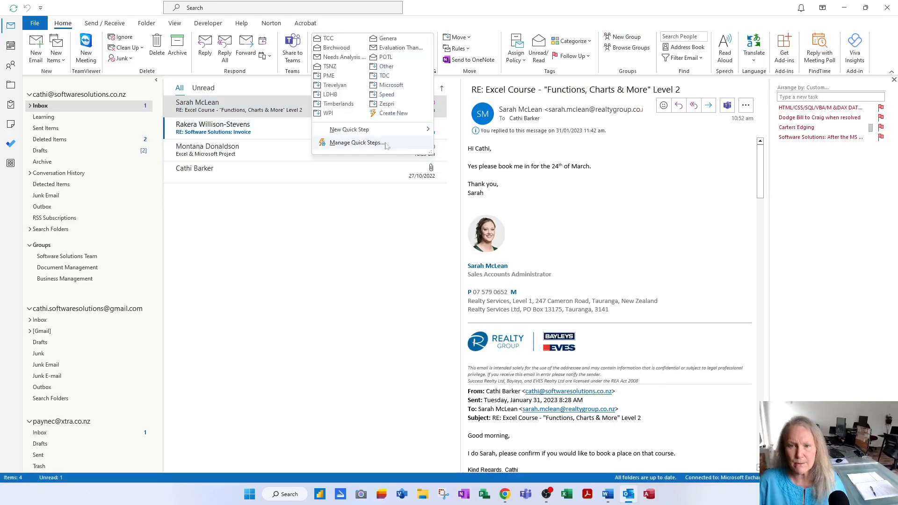
left_click(356, 143)
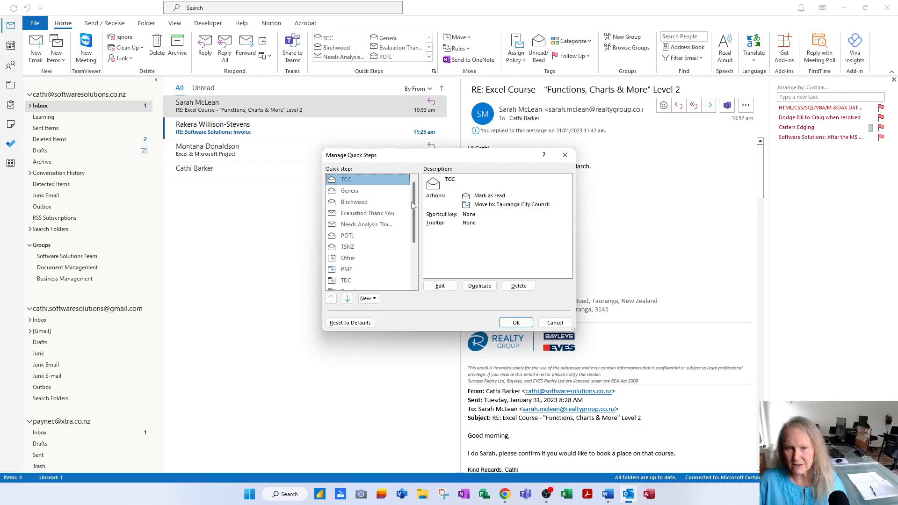
left_click(379, 192)
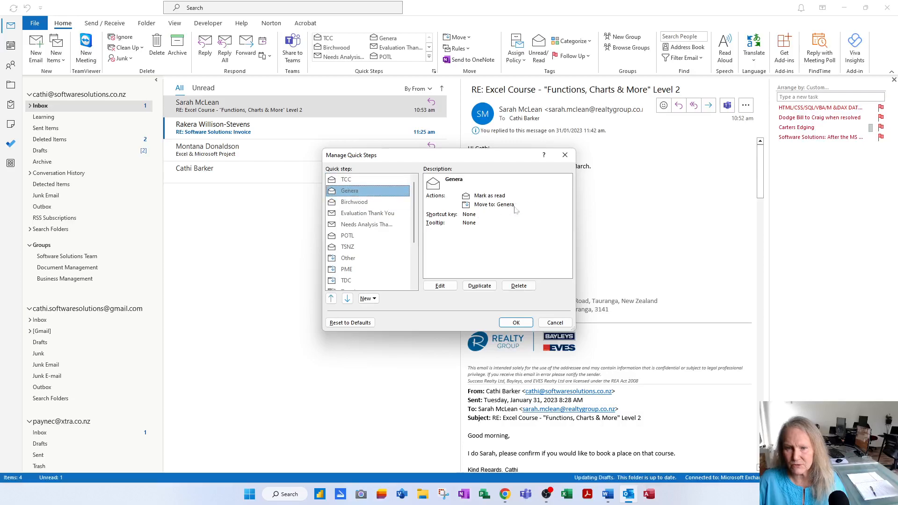
left_click(380, 203)
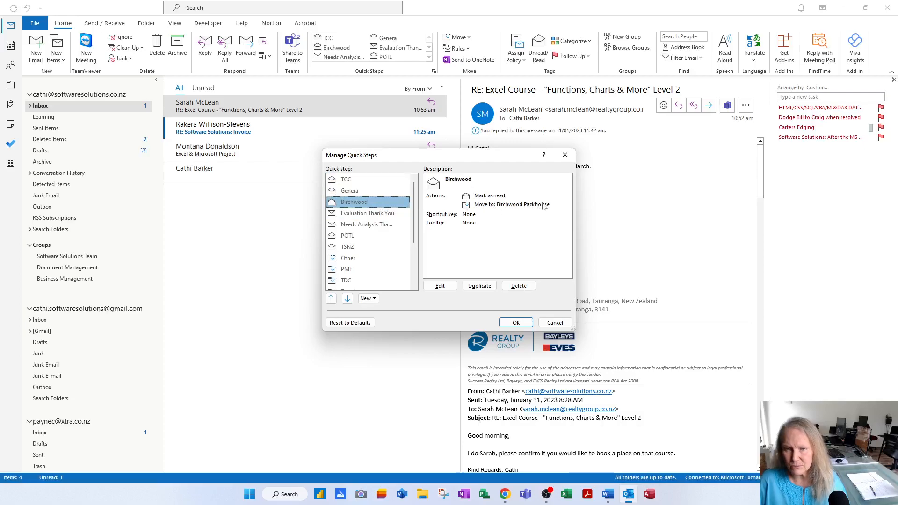
left_click(386, 214)
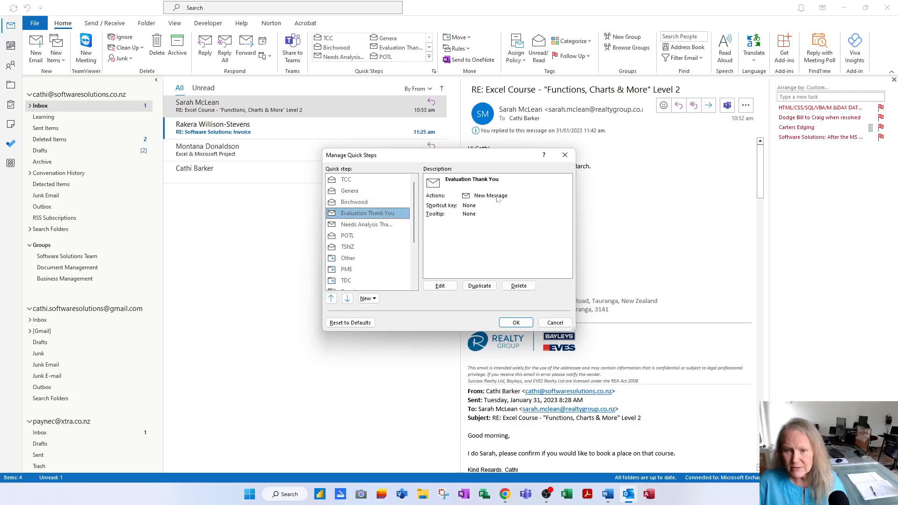
left_click(388, 225)
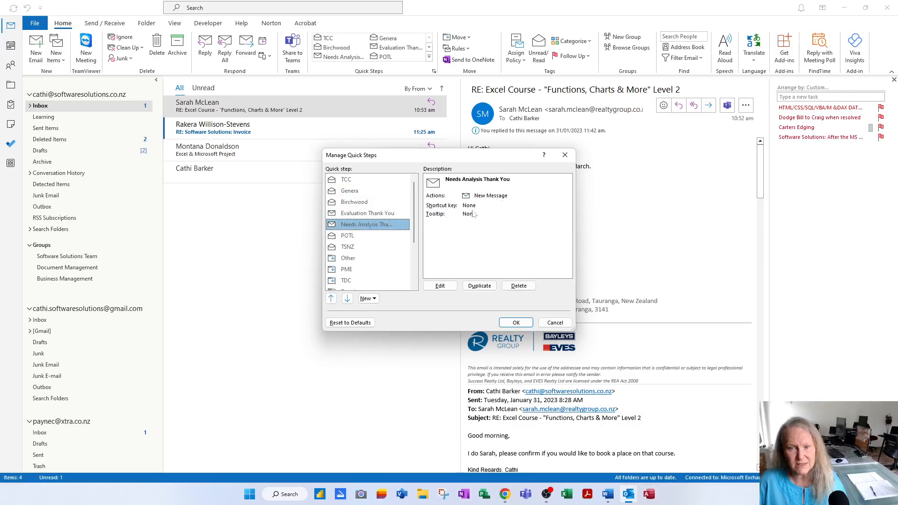
left_click_drag(414, 234, 415, 283)
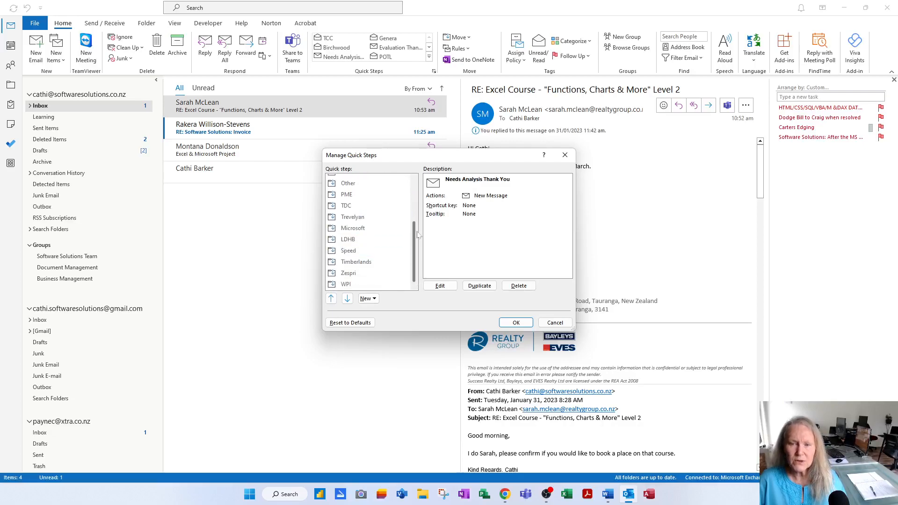
left_click_drag(416, 243, 416, 203)
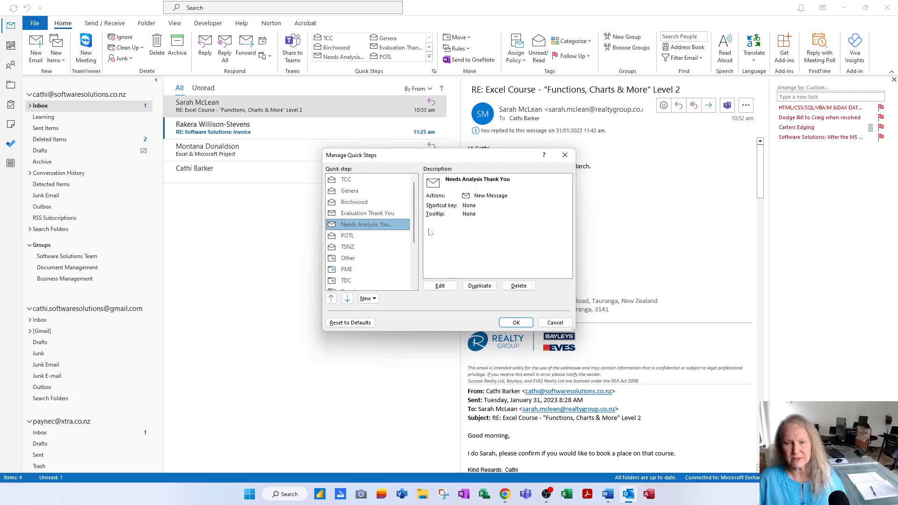
Create a custom quick step named "Huria Trust" with Mark as read as its first action
left_click(372, 300)
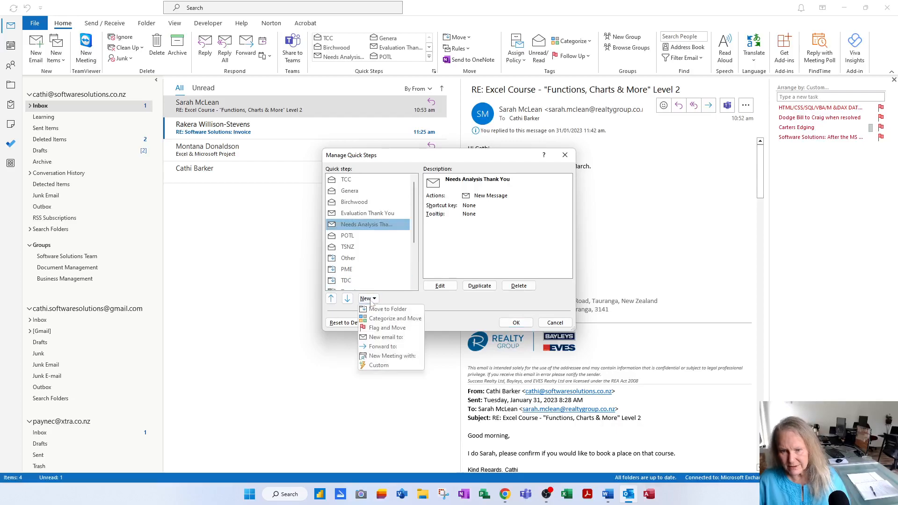
left_click(376, 367)
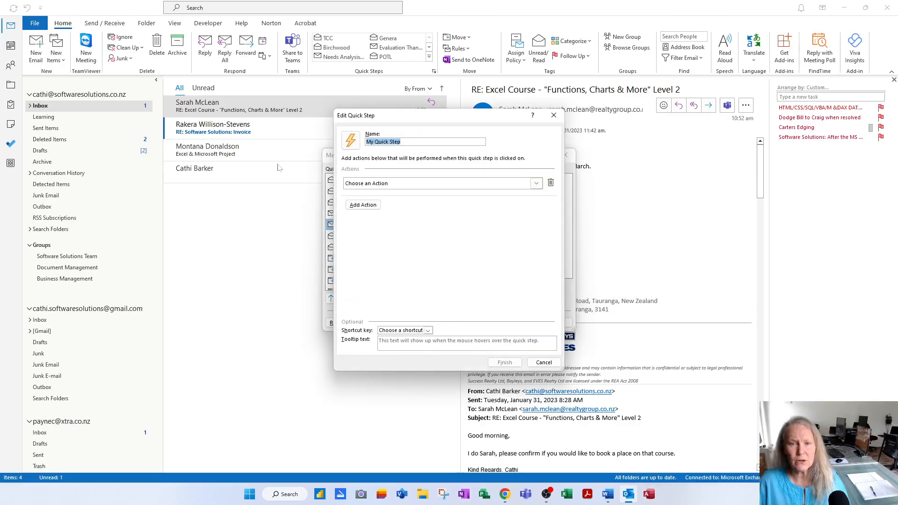
type("Huria Trust")
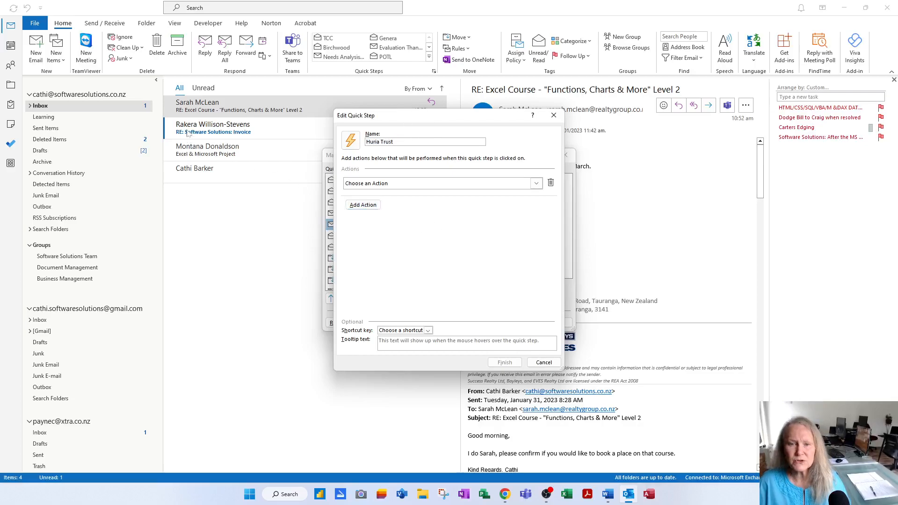
left_click(536, 184)
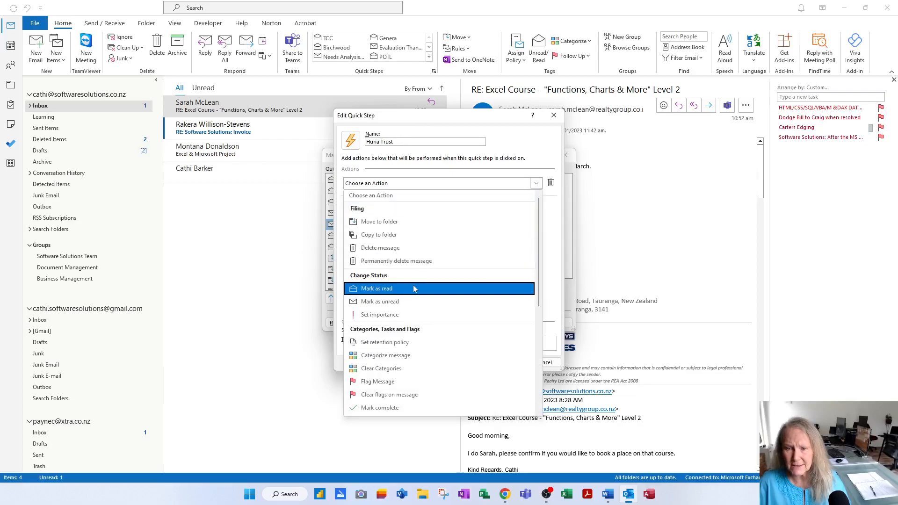
left_click(408, 291)
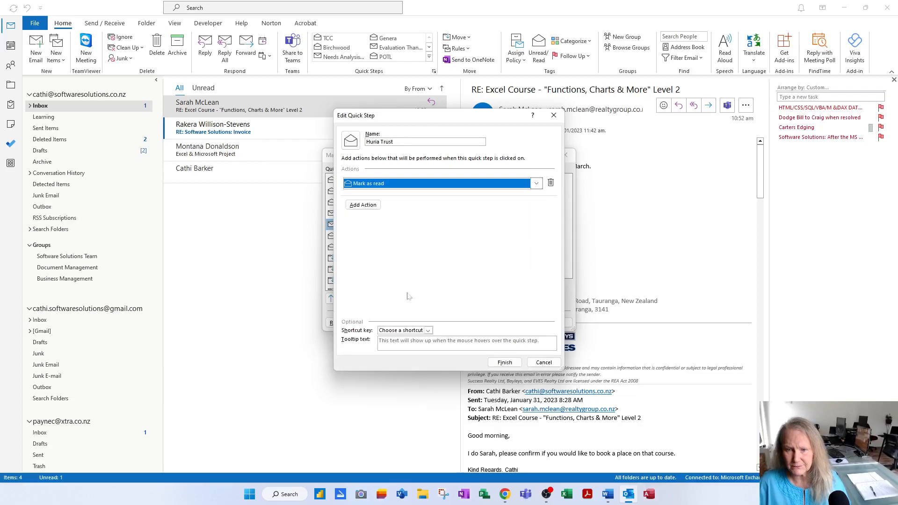
Add a Move to folder action targeting the Huria Trust folder, finish the quick step and close the quick steps manager
left_click(365, 205)
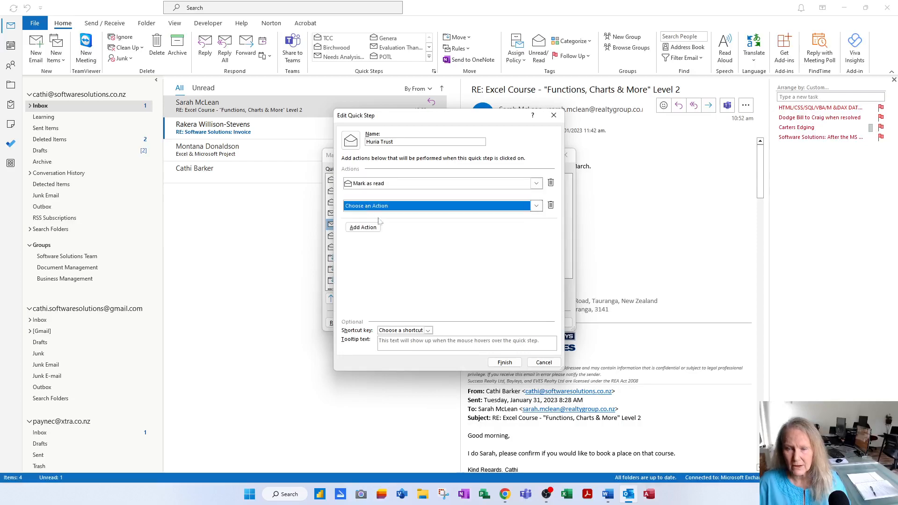
left_click(536, 207)
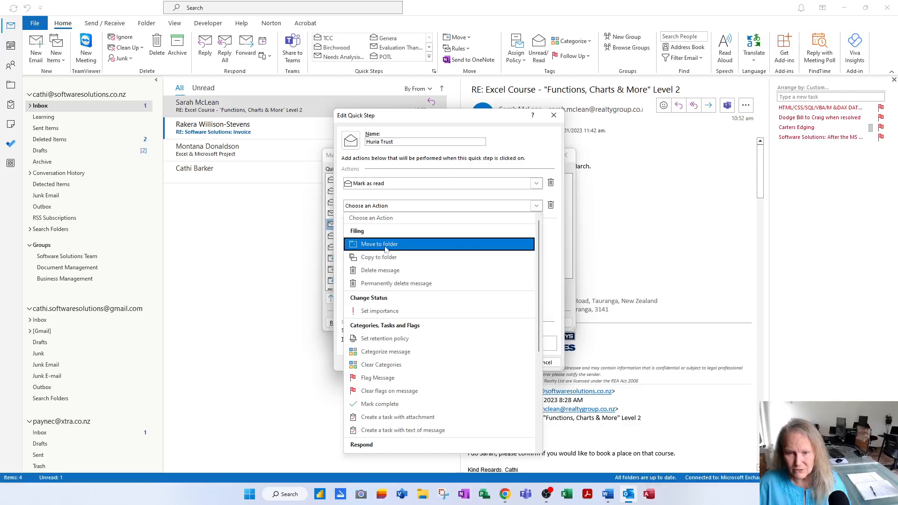
left_click(385, 245)
left_click(536, 221)
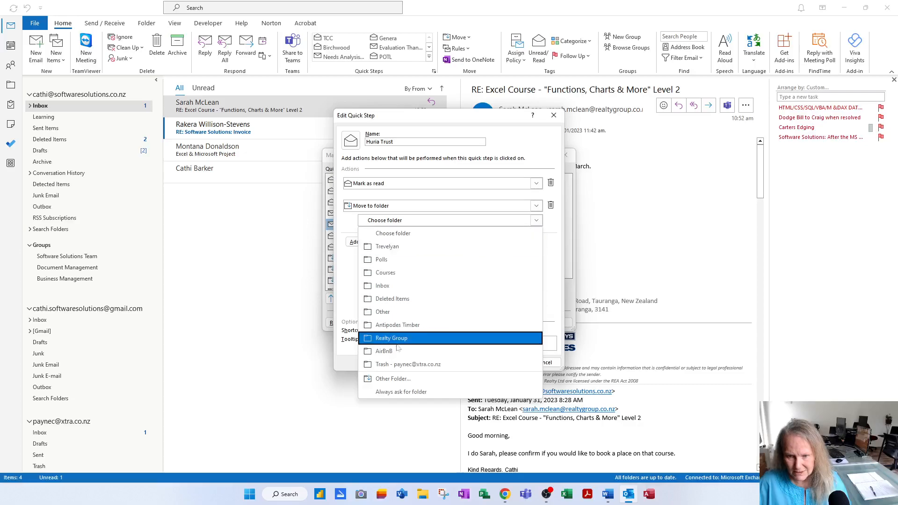
left_click(402, 378)
scroll(451, 280, "down", 6)
left_click(422, 261)
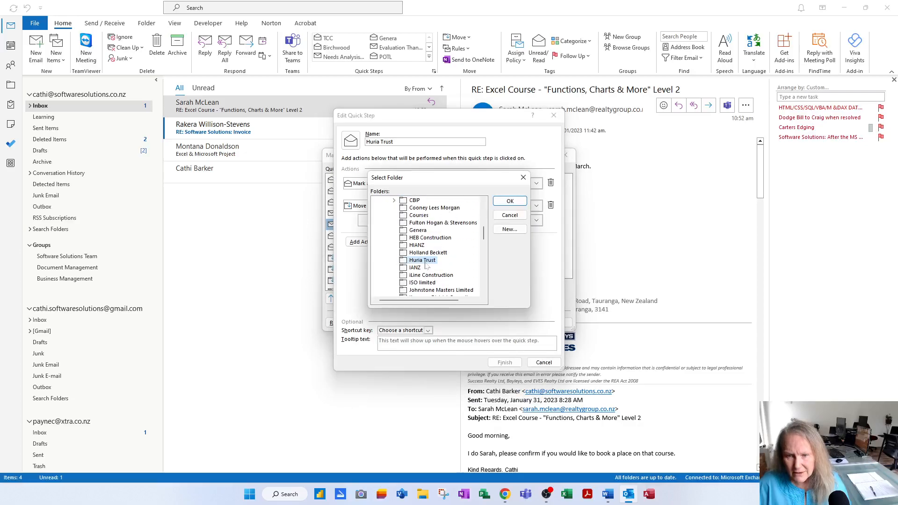
left_click(509, 201)
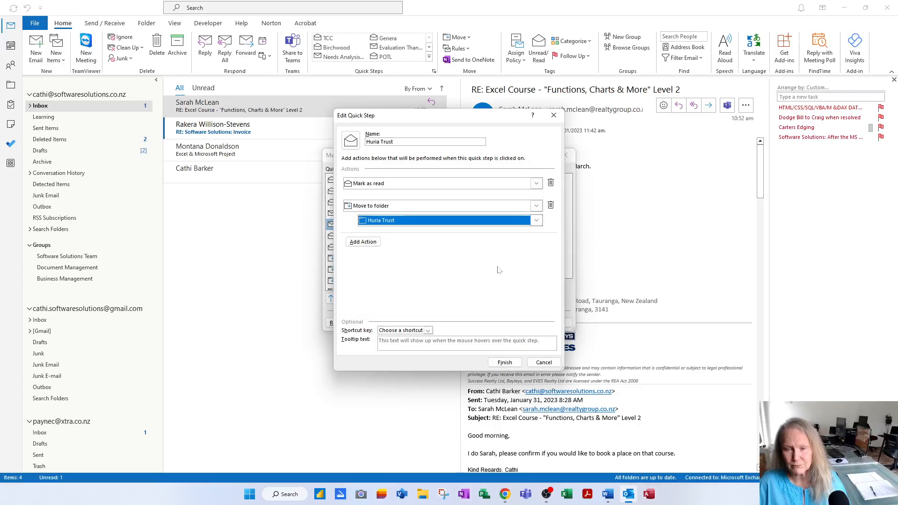
left_click(504, 363)
left_click(516, 323)
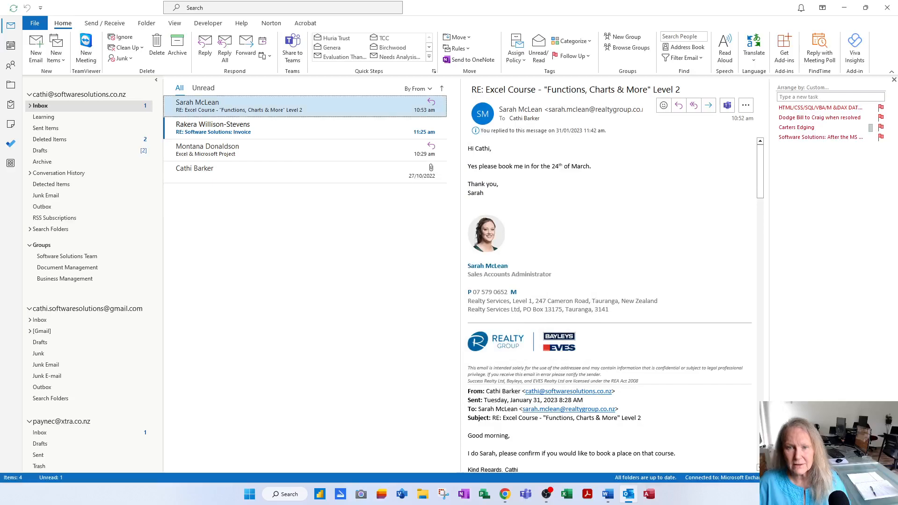
Run the Huria Trust quick step on the "RE: Software Solutions: Invoice" email, and select the email without a subject
left_click(204, 129)
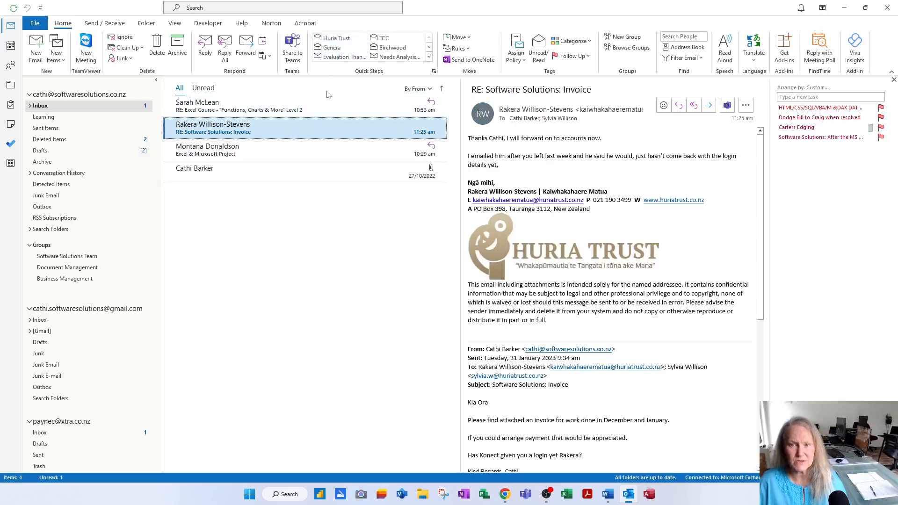
left_click(326, 41)
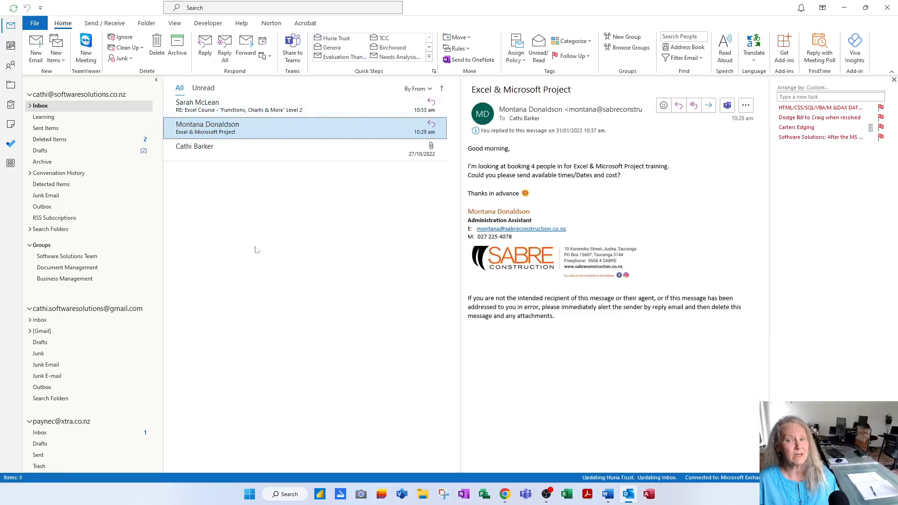
left_click(235, 158)
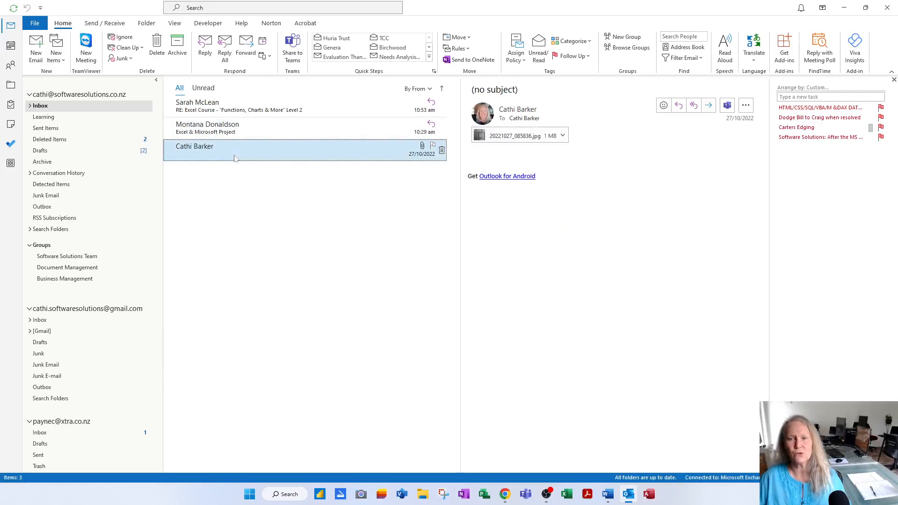
Create a custom quick step named "Registrations" with Mark as read as its first action
left_click(429, 57)
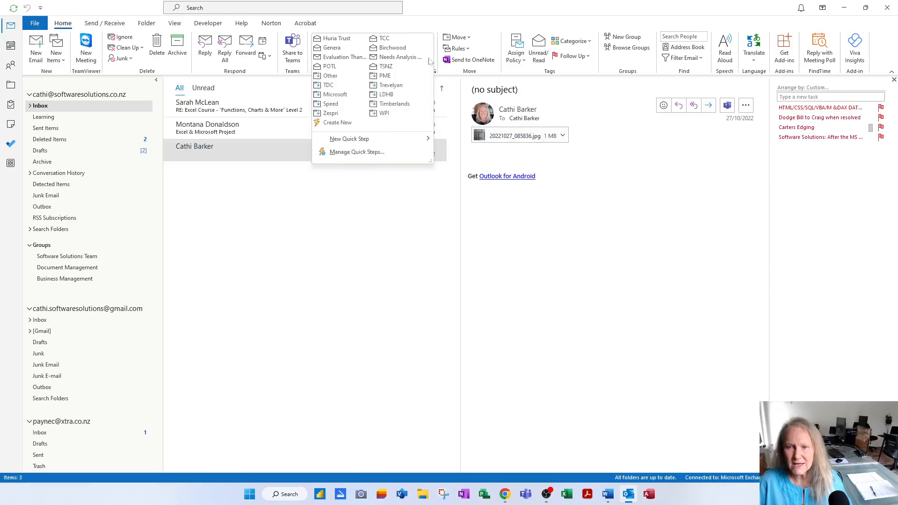
mouse_move(363, 142)
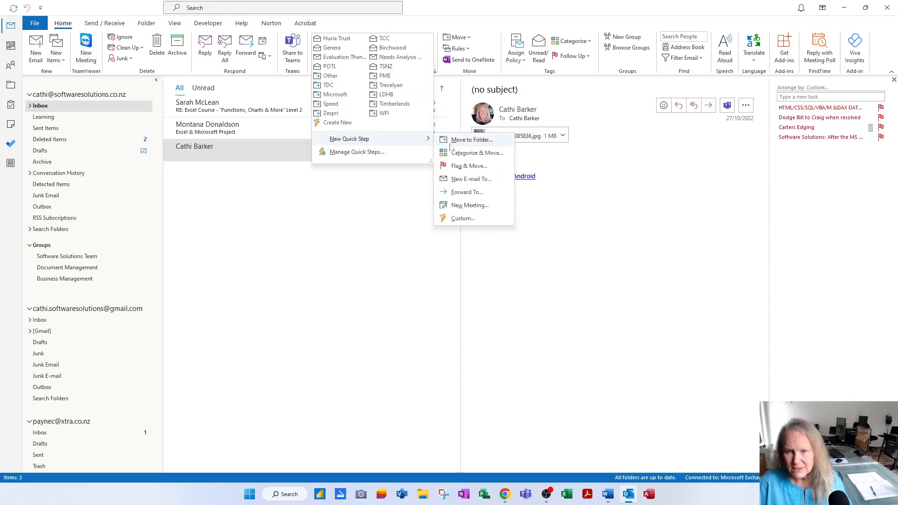
left_click(461, 219)
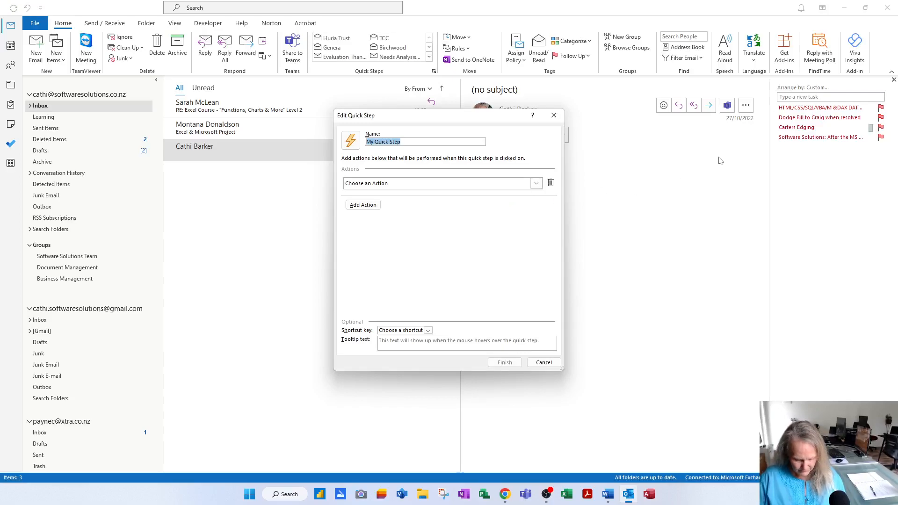
type("Registrations")
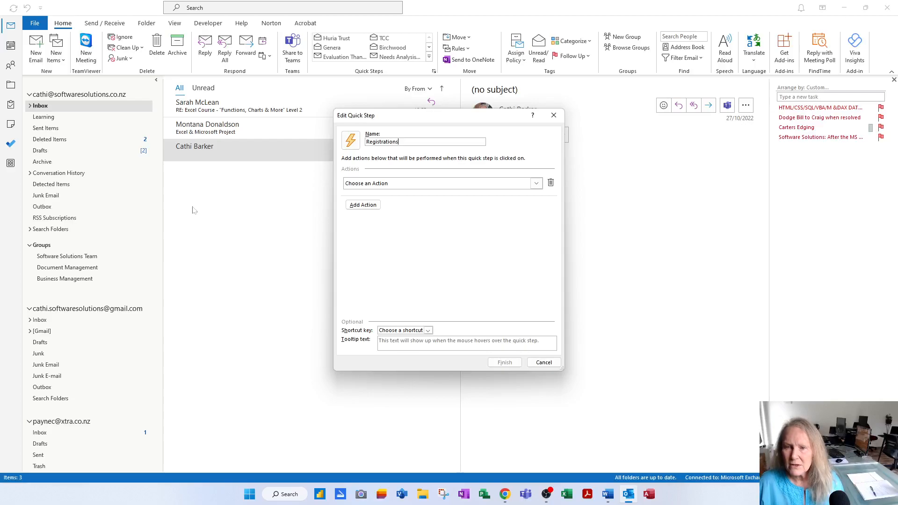
left_click(533, 185)
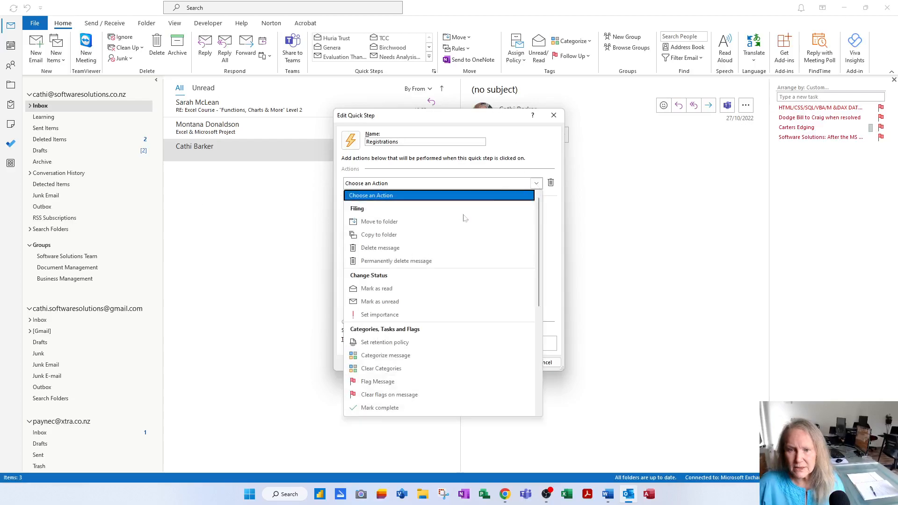
left_click(405, 293)
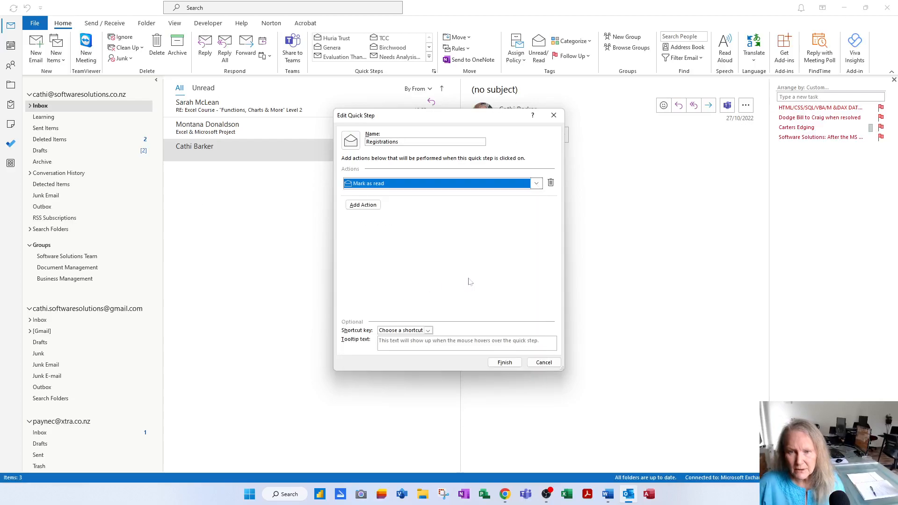
Add Reply as the second action of the Registrations quick step and show its message options
left_click(361, 205)
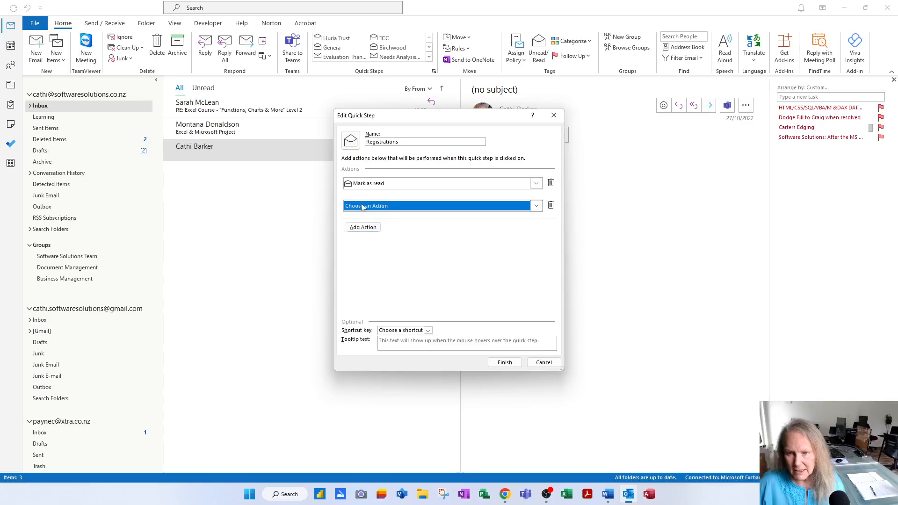
left_click(537, 207)
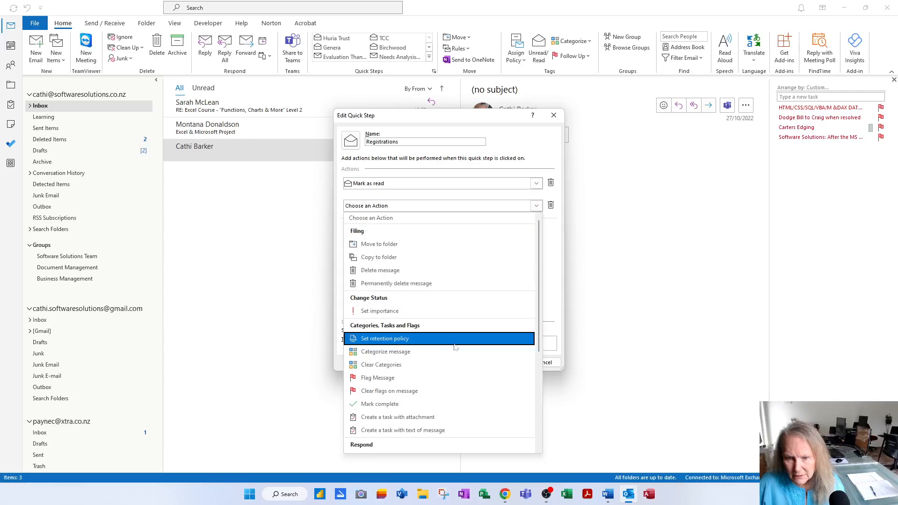
scroll(457, 348, "down", 3)
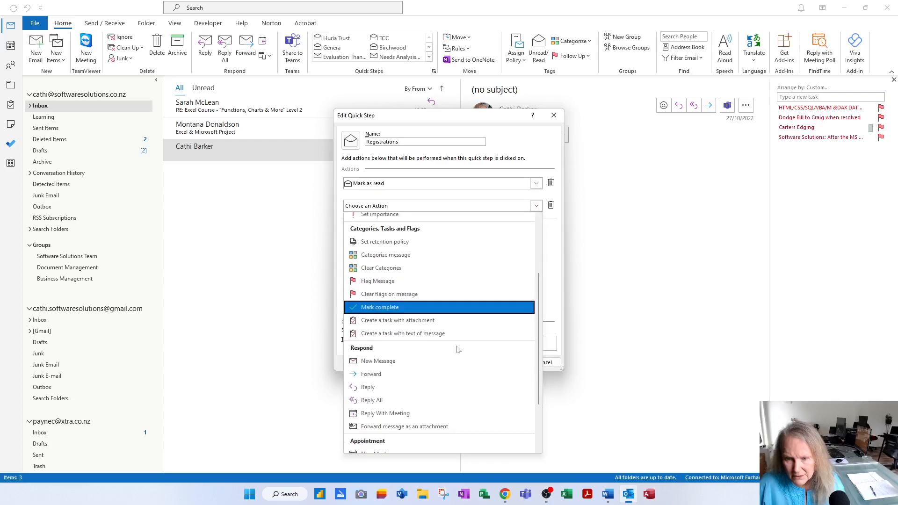
left_click(396, 389)
left_click(512, 220)
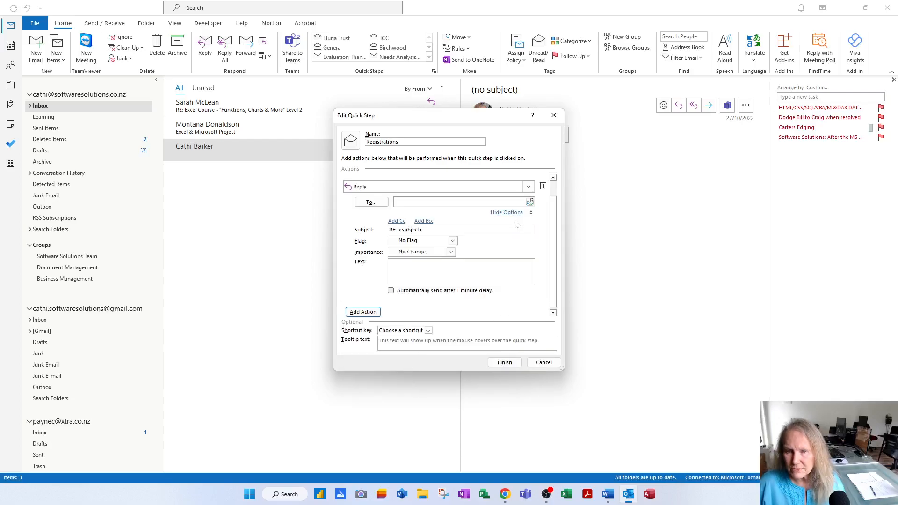
Set reply text "Thank you for your registration, we have successfully received and look forward to meeting you." with a Kind Regards sign-off, automatically sending after 1 minute
left_click(411, 269)
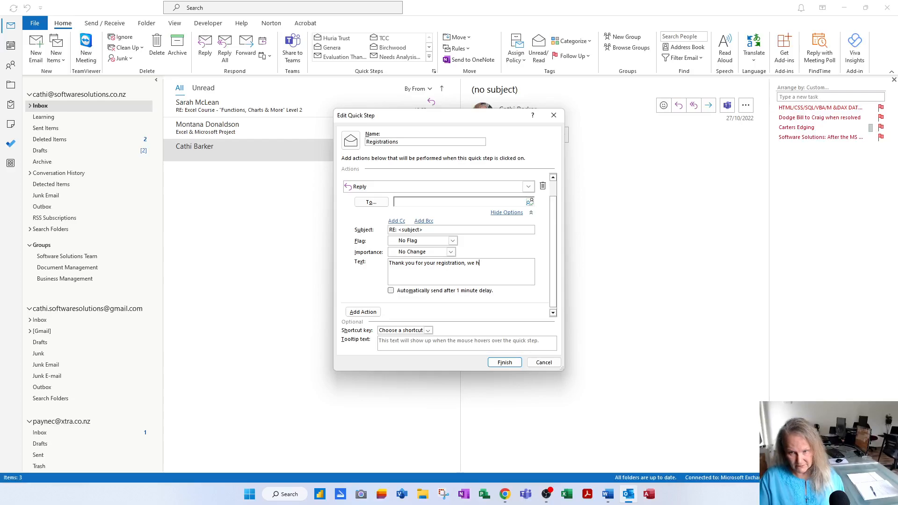
type("succ")
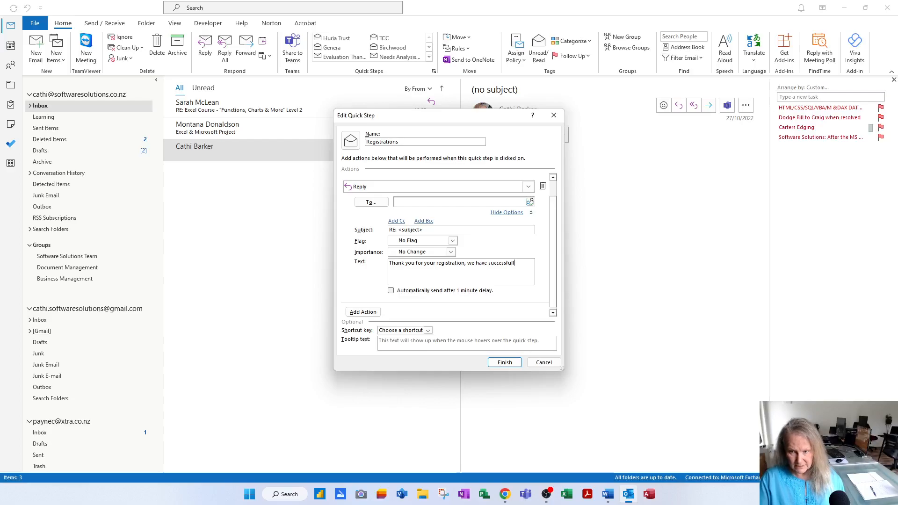
type("essfully recei")
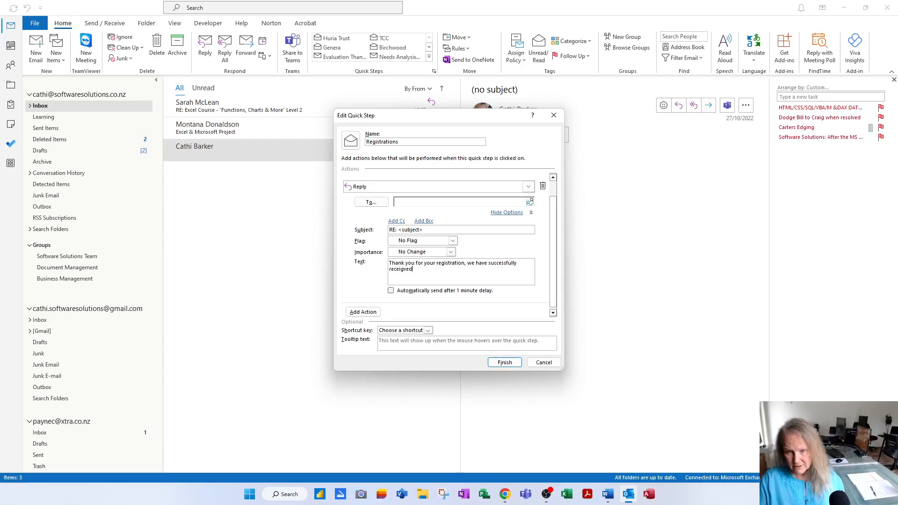
type("ved")
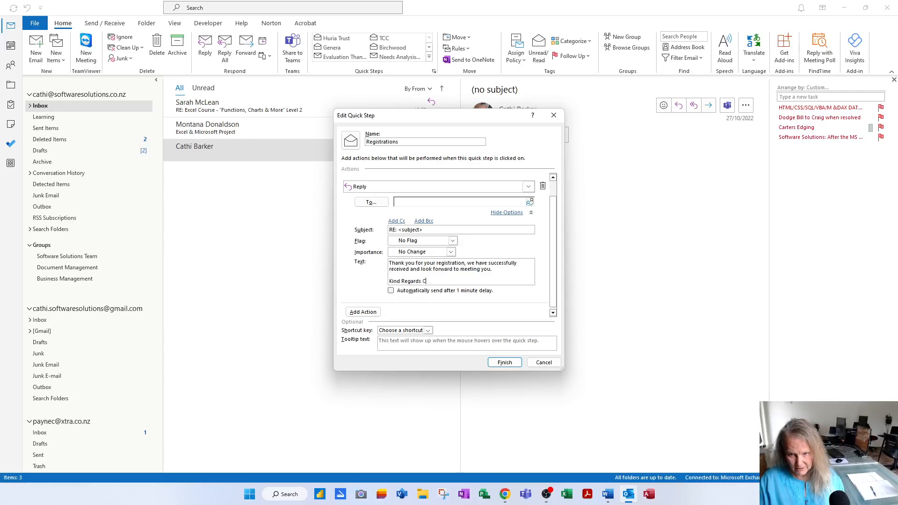
left_click(437, 292)
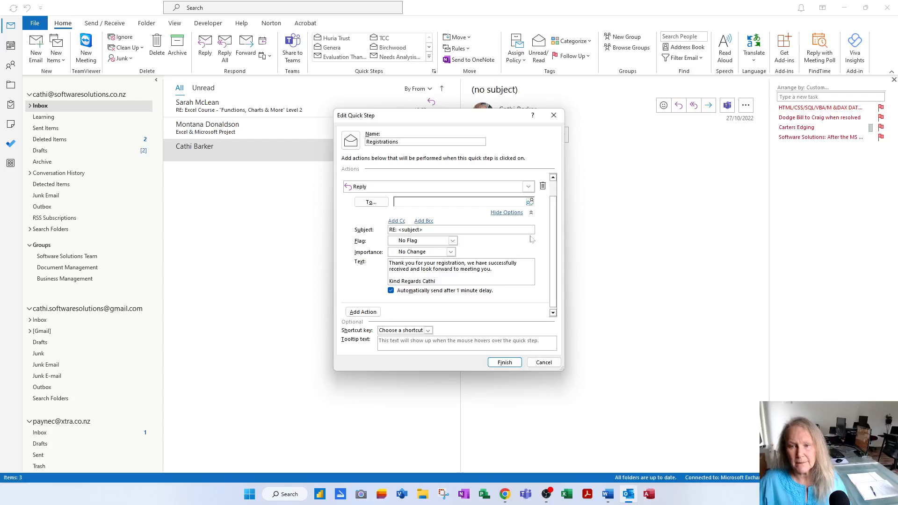
left_click(507, 213)
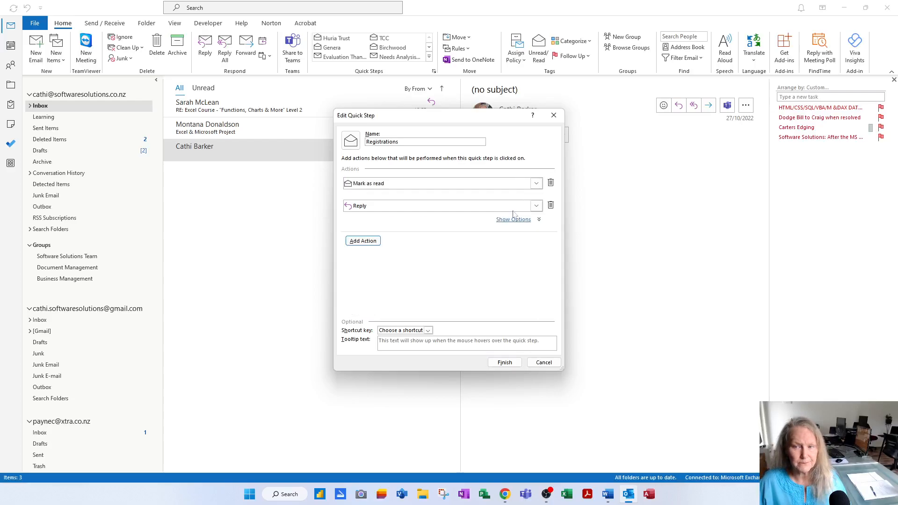
Add a Move to folder action targeting a new Inbox subfolder named "Registrations", and finish the quick step
left_click(371, 241)
left_click(536, 241)
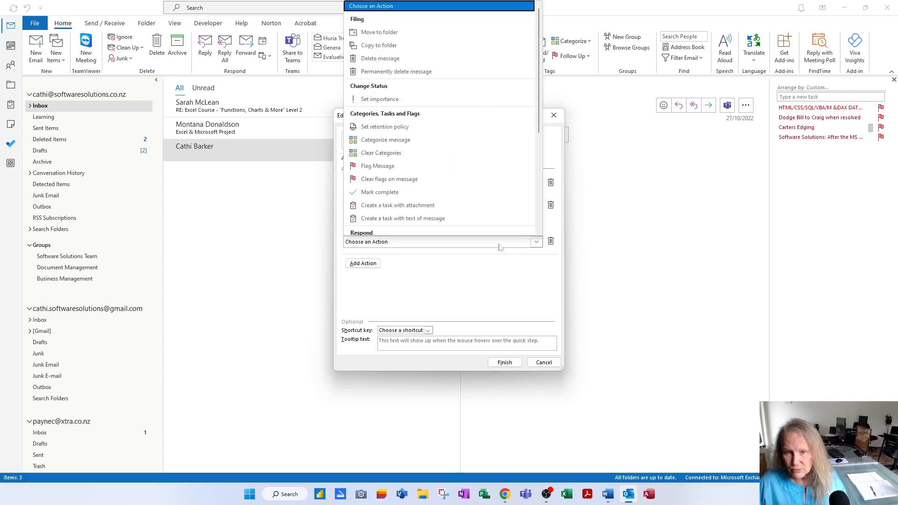
left_click(413, 32)
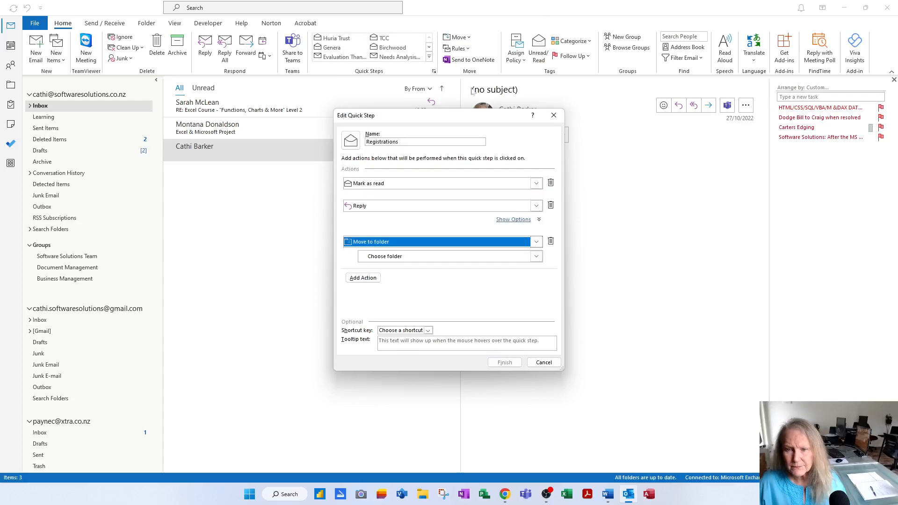
left_click(537, 257)
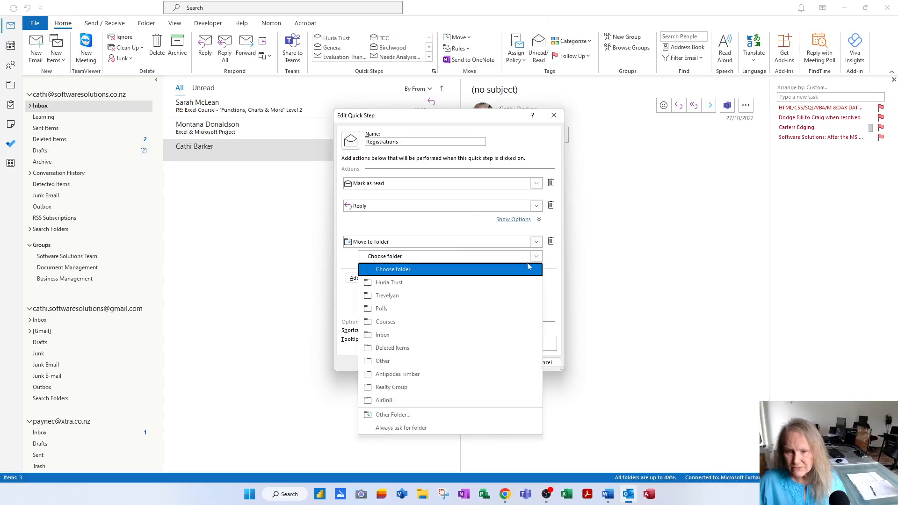
left_click(403, 415)
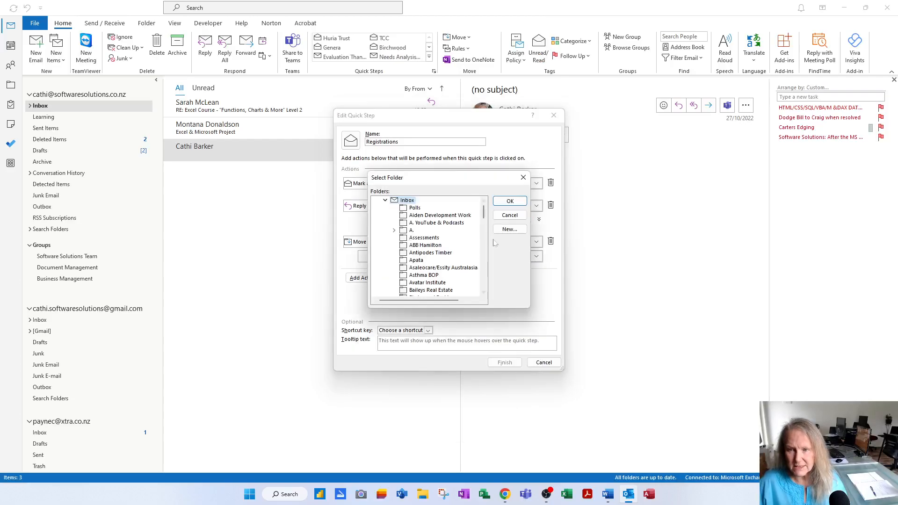
left_click(508, 229)
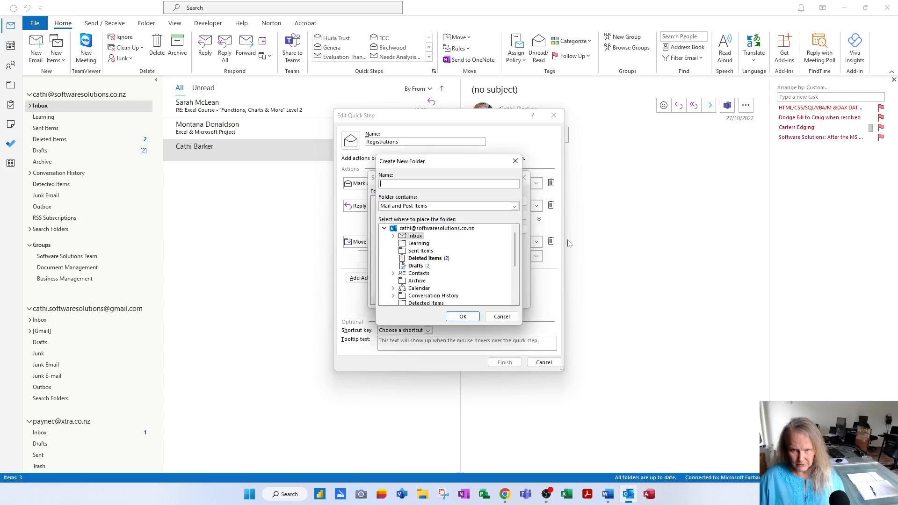
type("Registrations")
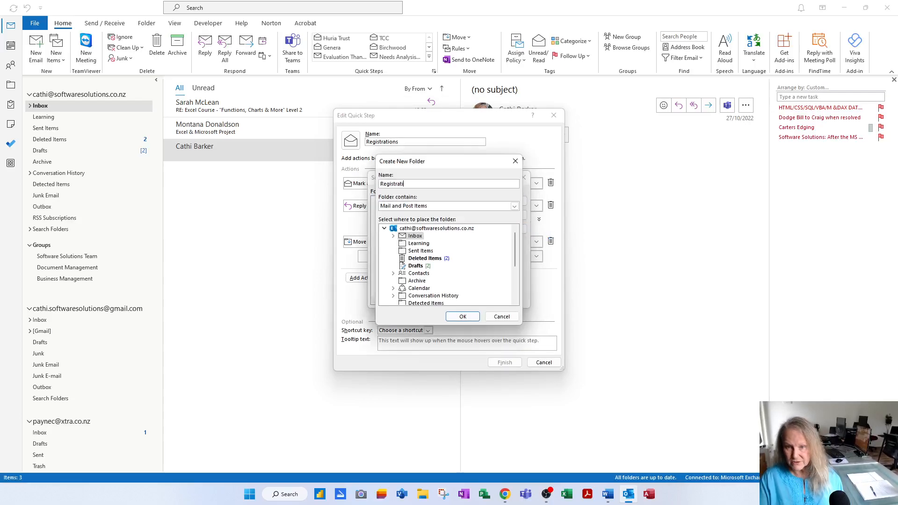
left_click(468, 318)
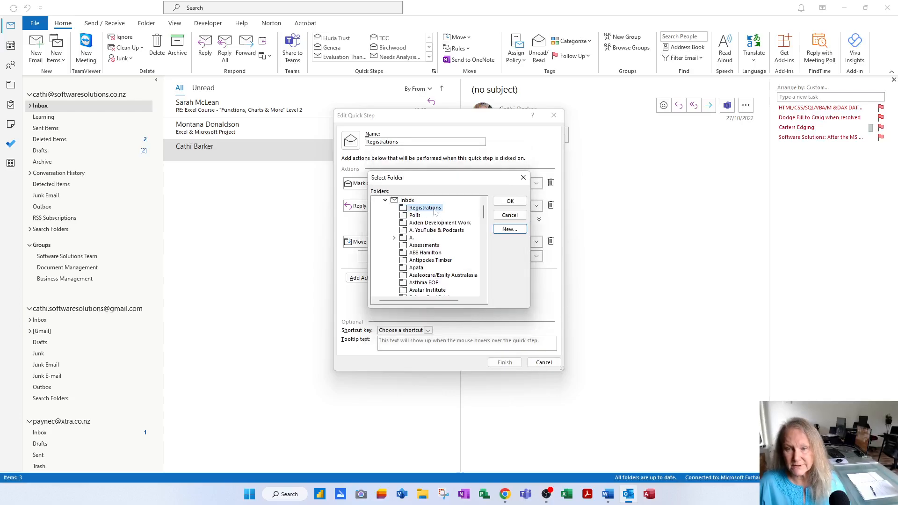
left_click(509, 201)
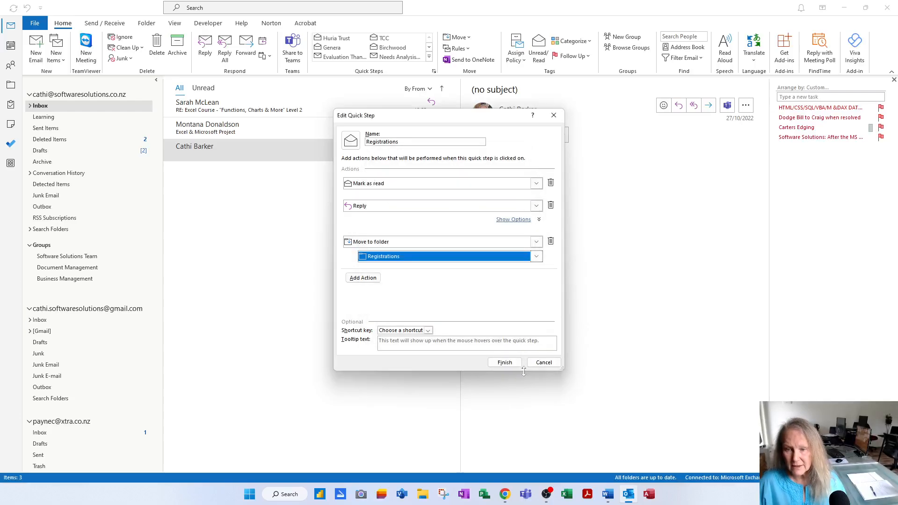
left_click(505, 363)
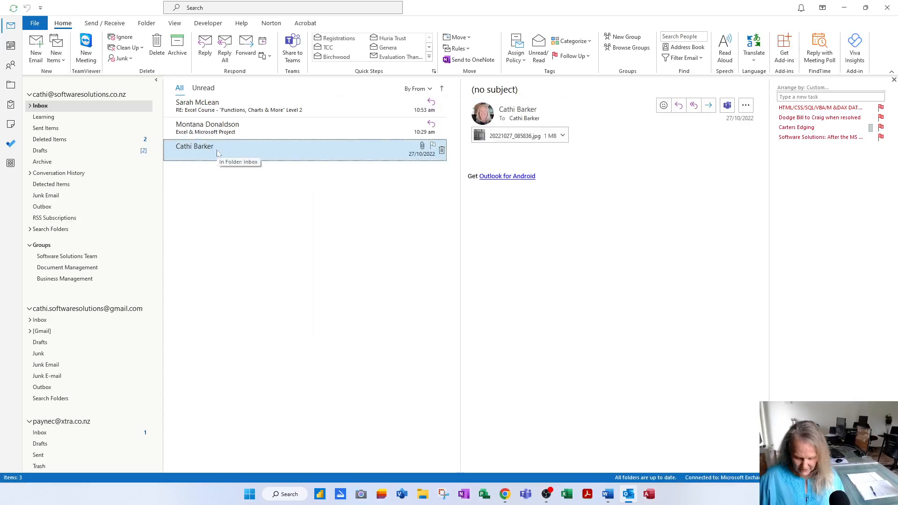
Mark the email without a subject as unread and expand the Inbox subfolders
key("ctrl+u")
left_click(29, 105)
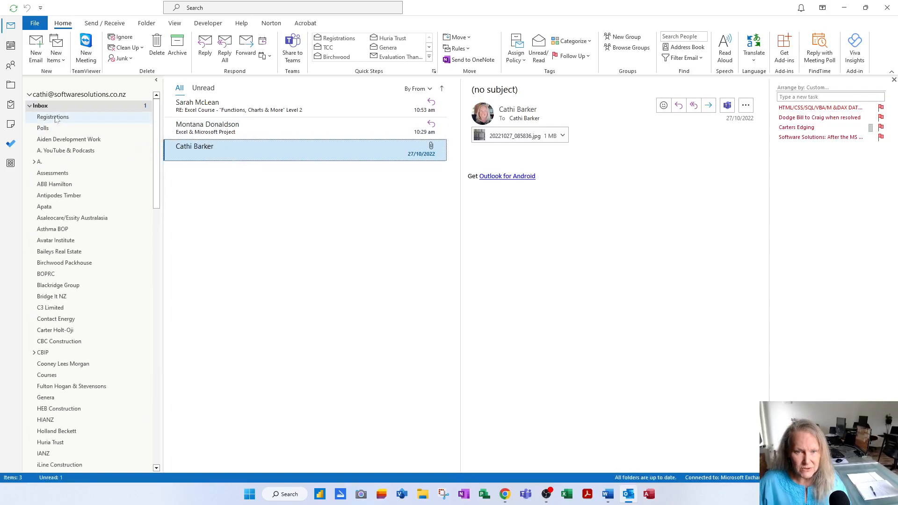
Check the new Registrations subfolder and apply the Registrations quick step to the Inbox email without a subject
left_click(53, 116)
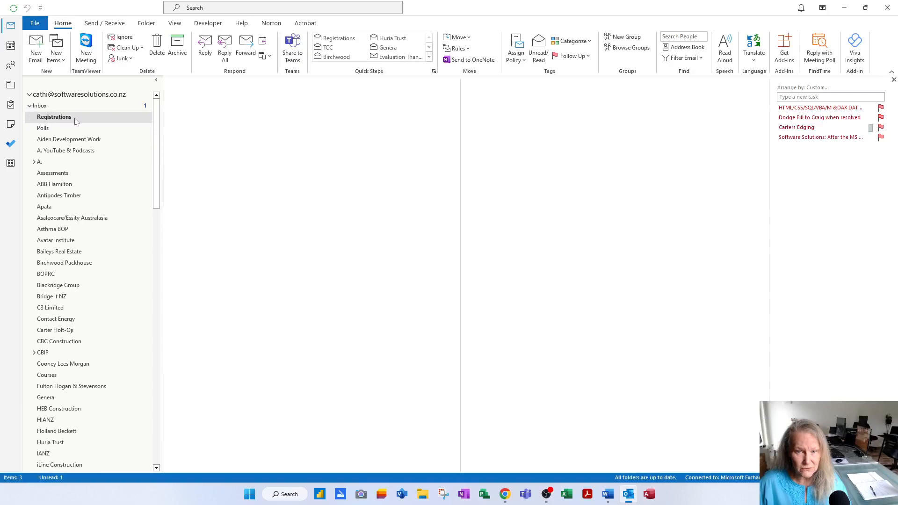
left_click(29, 106)
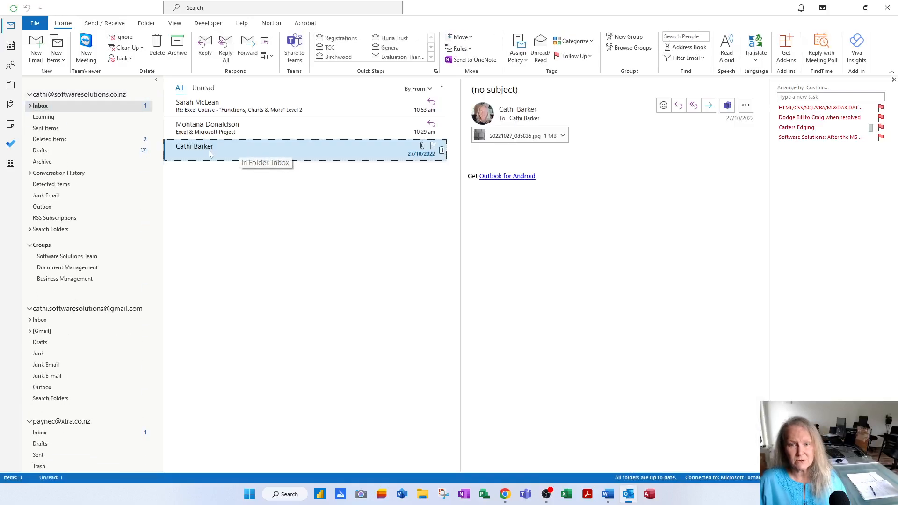
left_click(358, 47)
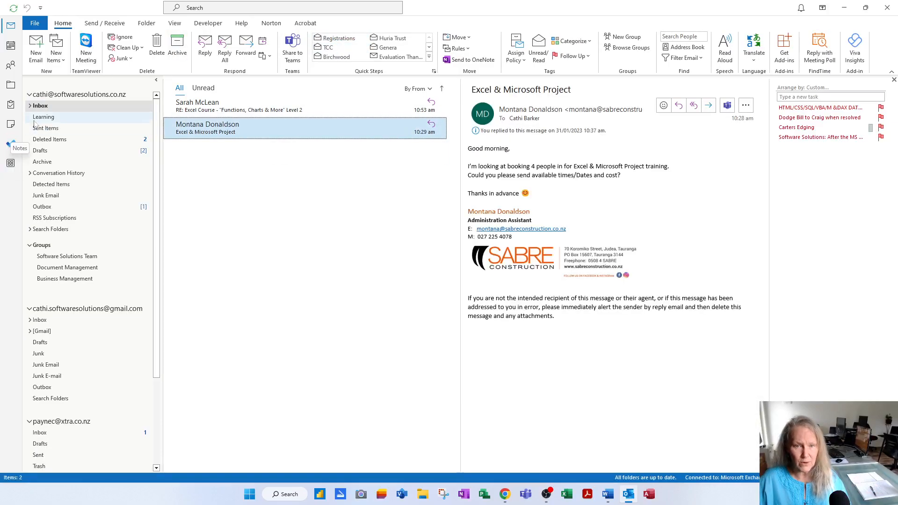
Look in the Registrations subfolder for the filed email and return to the Inbox
left_click(29, 105)
left_click(54, 117)
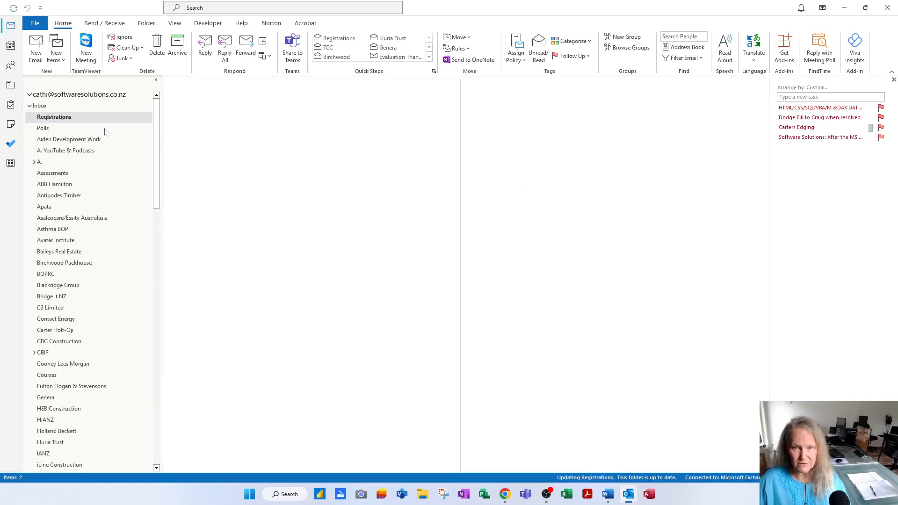
left_click(30, 105)
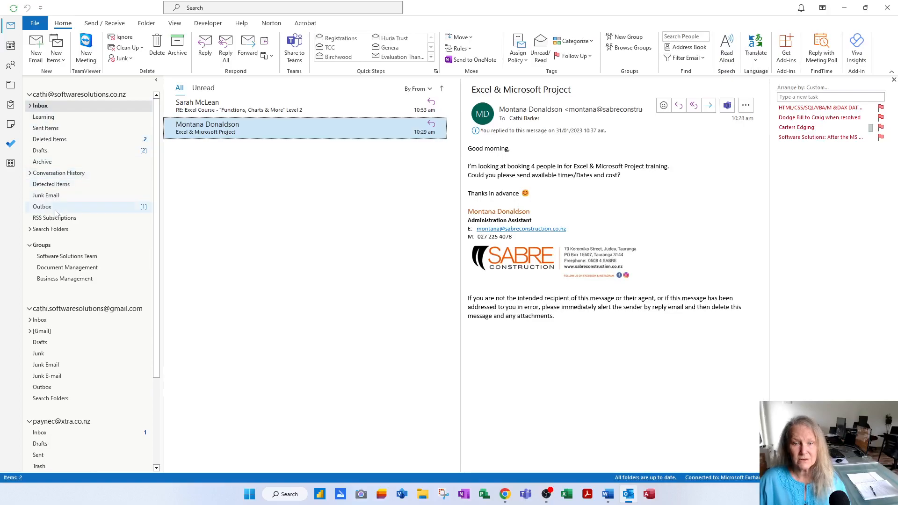
Open the delayed reply waiting in the Outbox, review its text, sign-off and signature, and close it
left_click(55, 211)
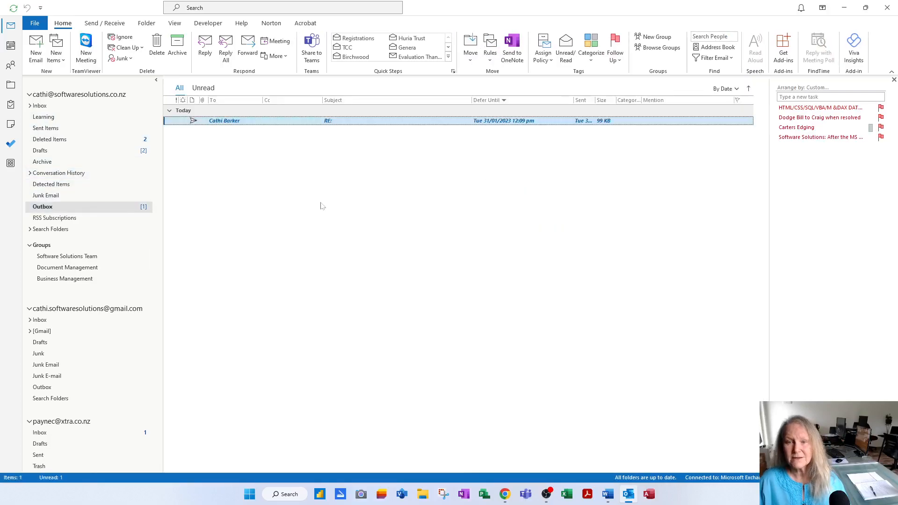
double_click(235, 122)
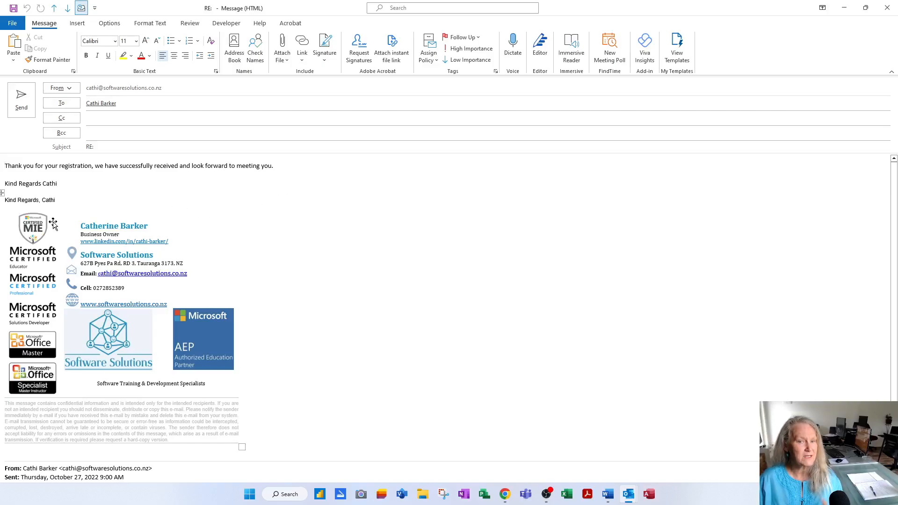
scroll(58, 293, "down", 2)
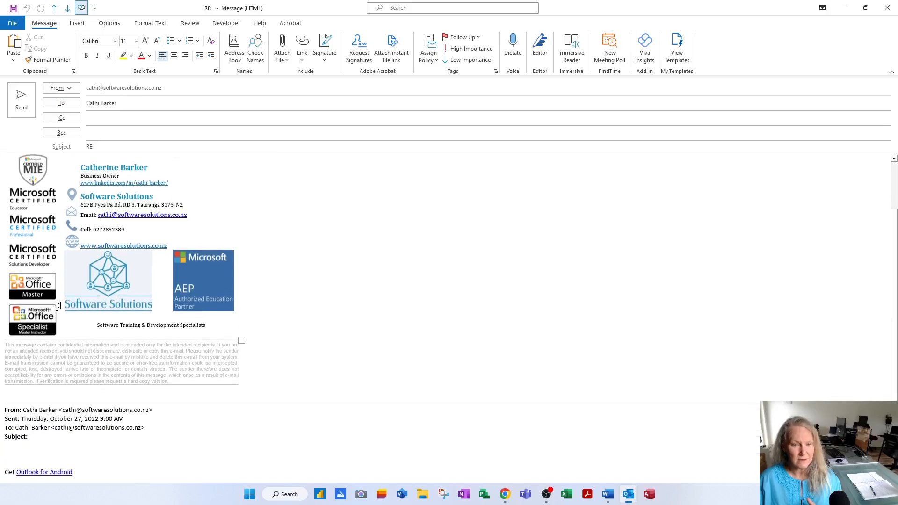
scroll(58, 307, "up", 2)
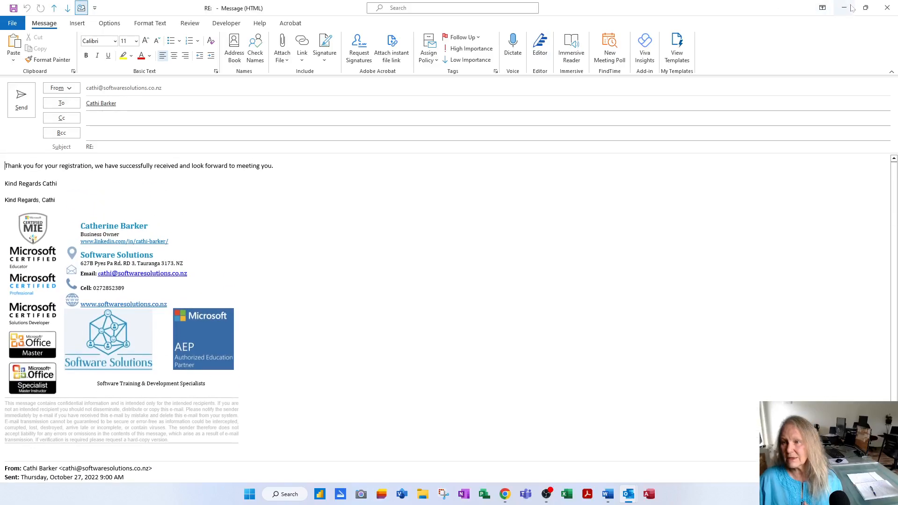
left_click(886, 8)
Move the delayed reply from the Outbox to the Inbox and show the Inbox messages
left_click_drag(231, 123, 98, 109)
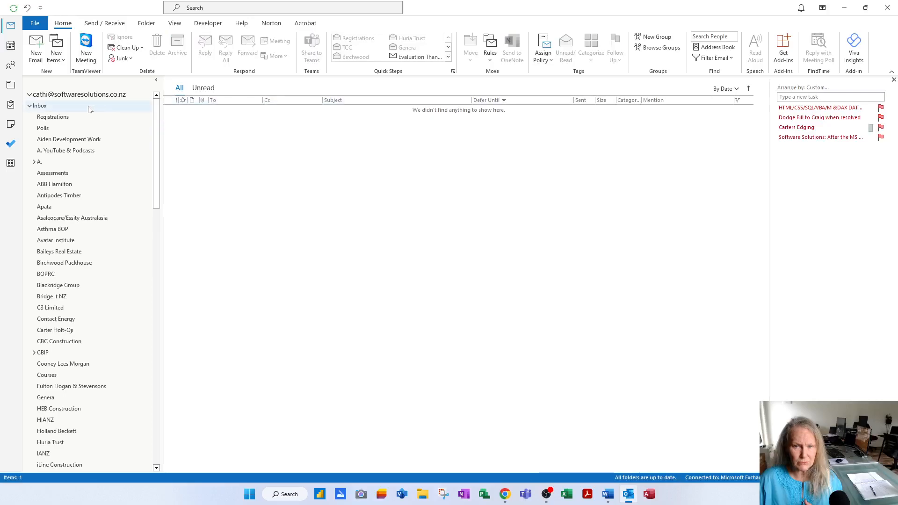
left_click(29, 106)
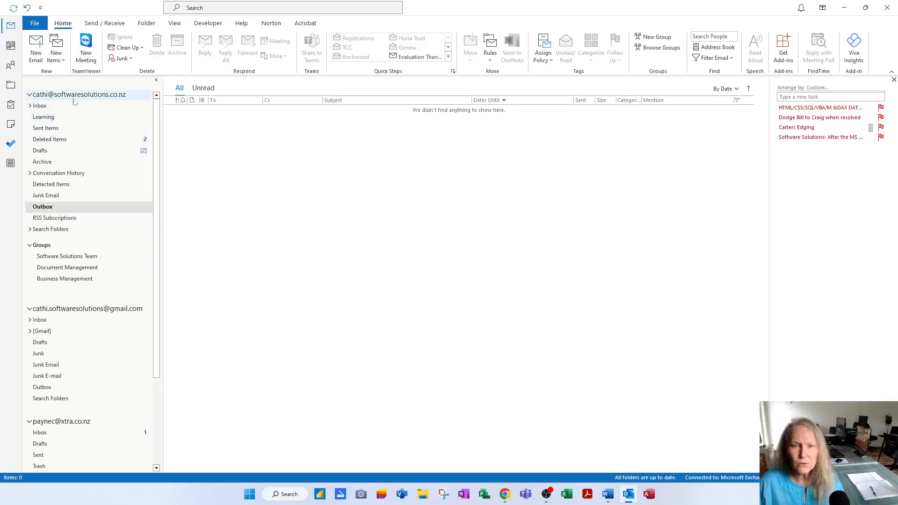
left_click(42, 106)
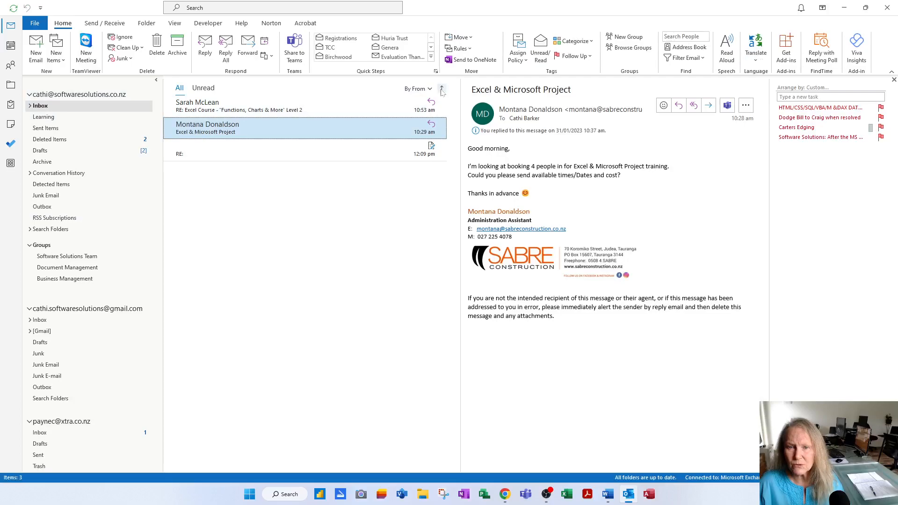
Remove the Kind Regards sign-off from the Registrations quick step's reply text and save the quick step
left_click(429, 57)
left_click(356, 152)
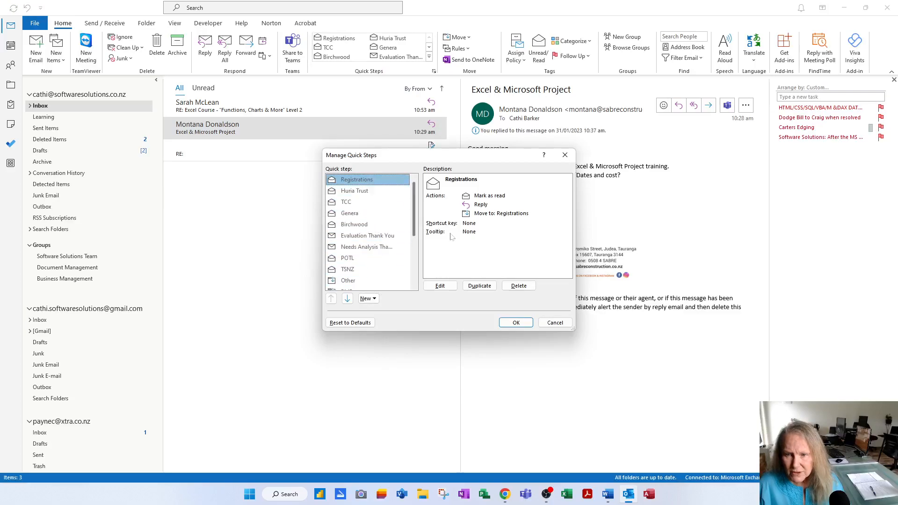
left_click(439, 285)
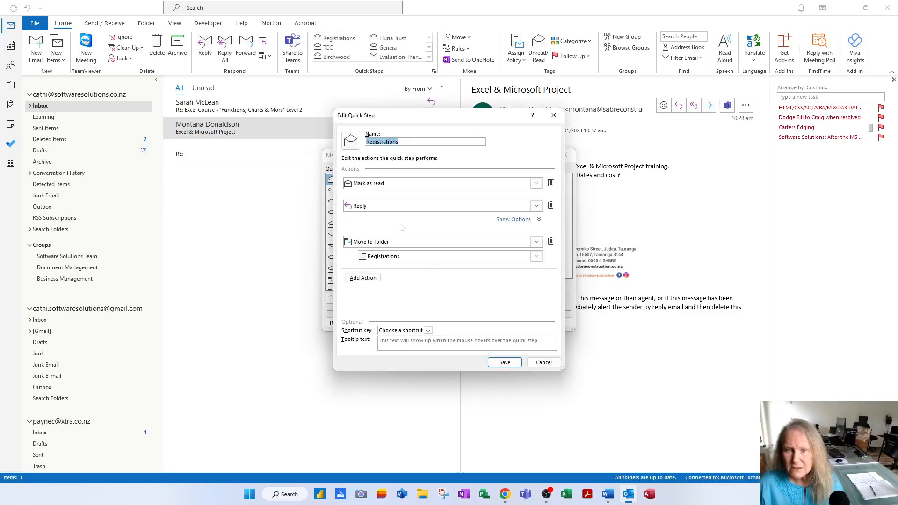
left_click(536, 206)
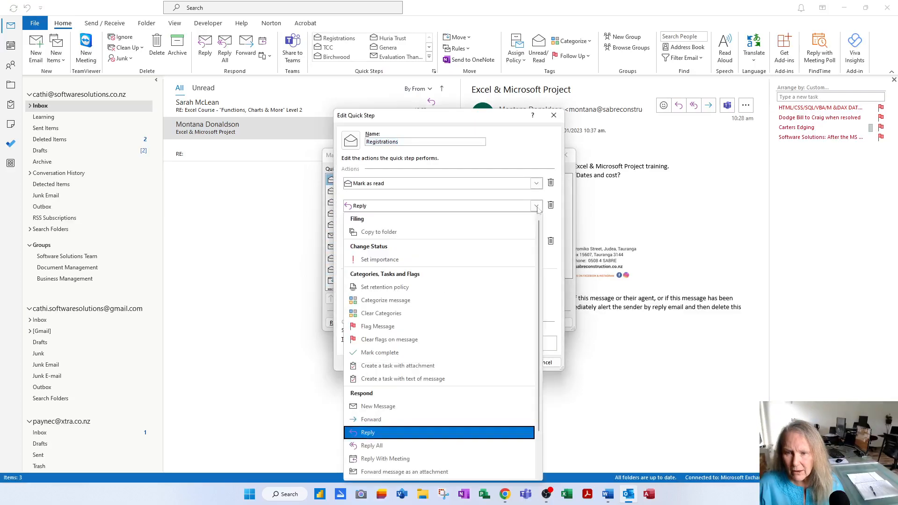
left_click(537, 206)
left_click(514, 219)
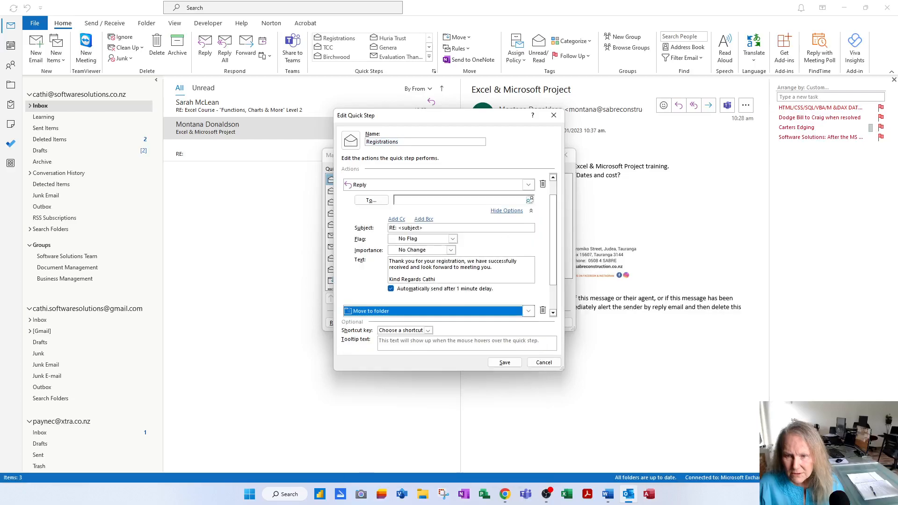
left_click_drag(389, 279, 435, 279)
key("Delete")
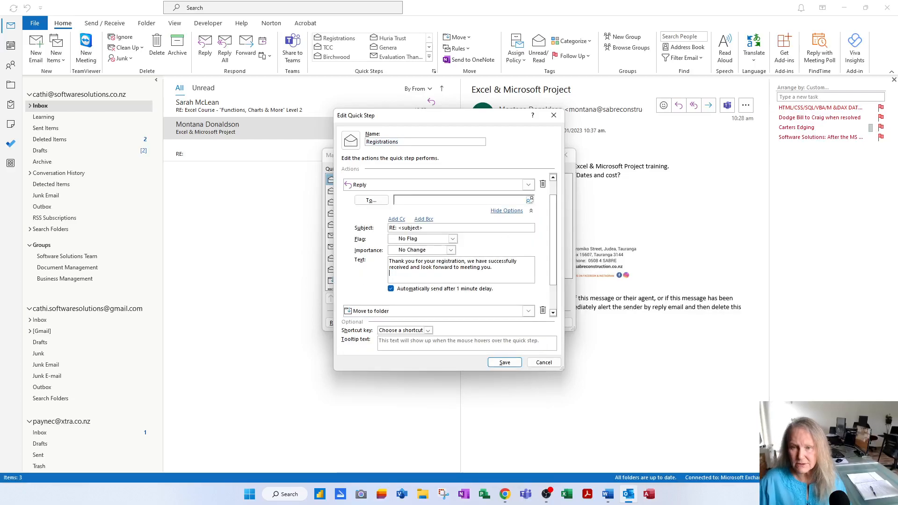
left_click(504, 362)
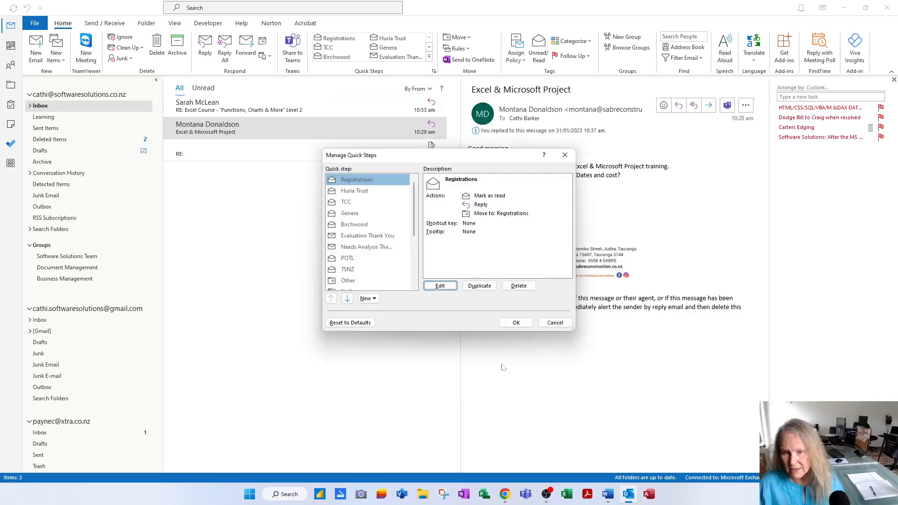
left_click(515, 322)
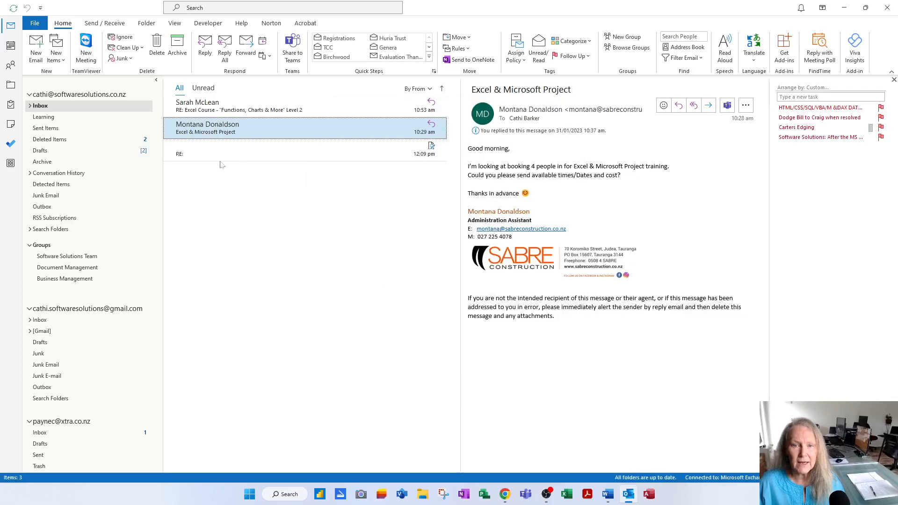
Try to apply the Registrations quick step to the reply draft in the Inbox
left_click(199, 160)
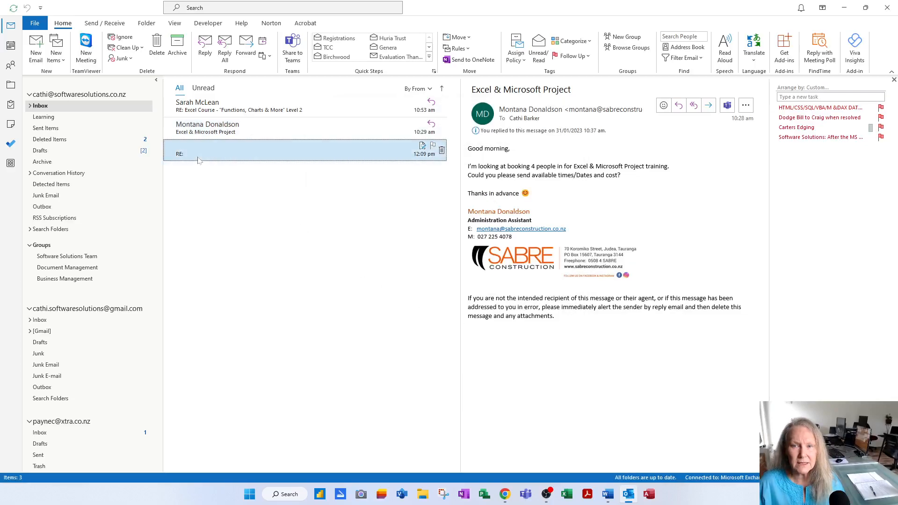
left_click(351, 42)
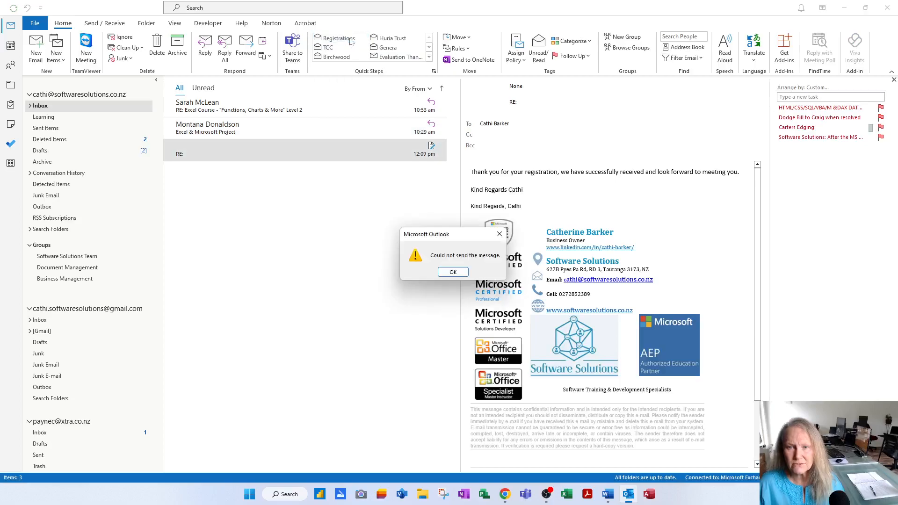
left_click(447, 276)
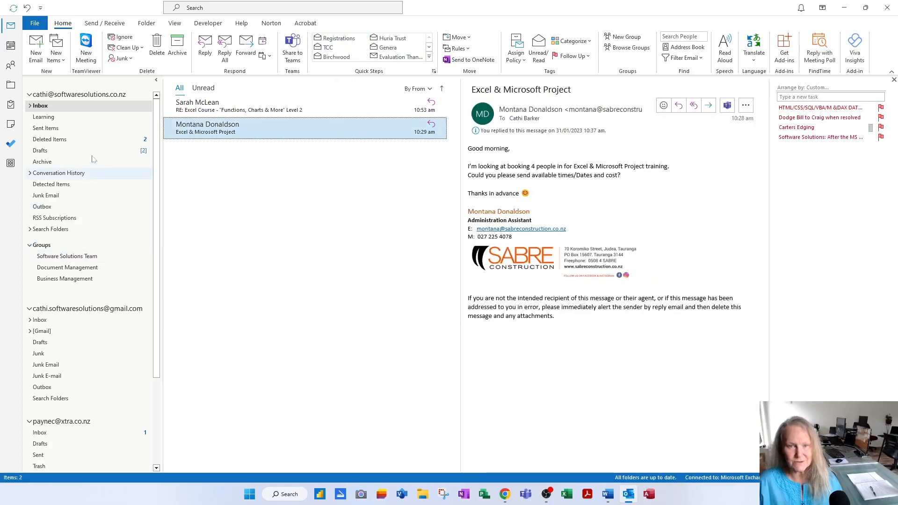
Move the original email from the Registrations subfolder back to the Inbox
left_click(29, 106)
left_click(54, 117)
left_click_drag(254, 125, 73, 106)
left_click(30, 106)
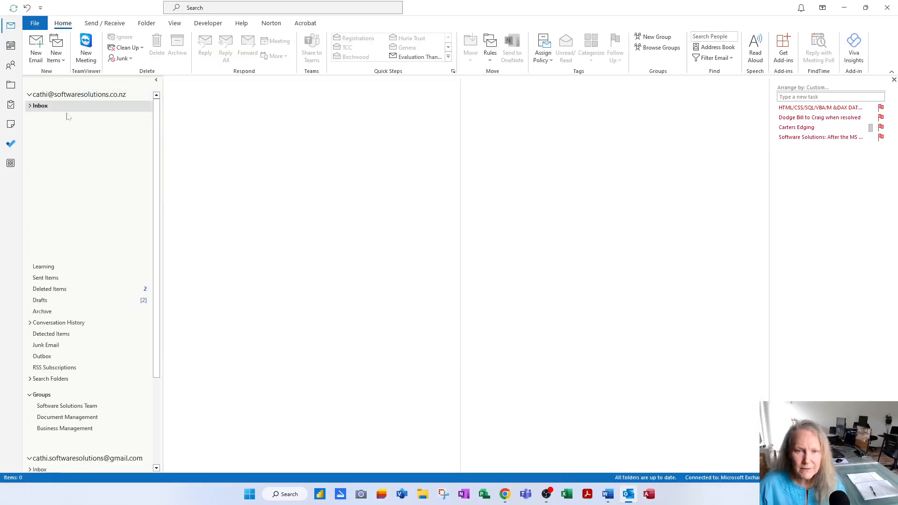
Apply the edited Registrations quick step to the email with the image attachment in the Inbox
left_click(56, 110)
left_click(271, 152)
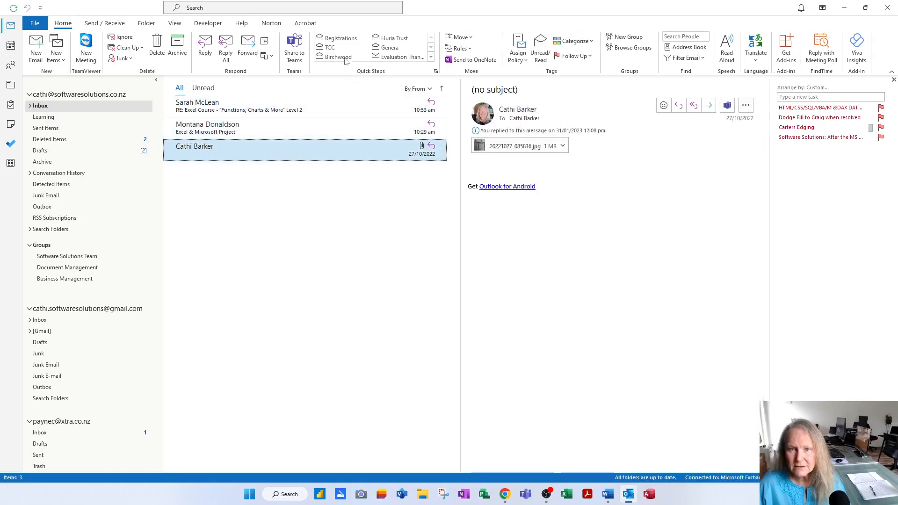
left_click(338, 38)
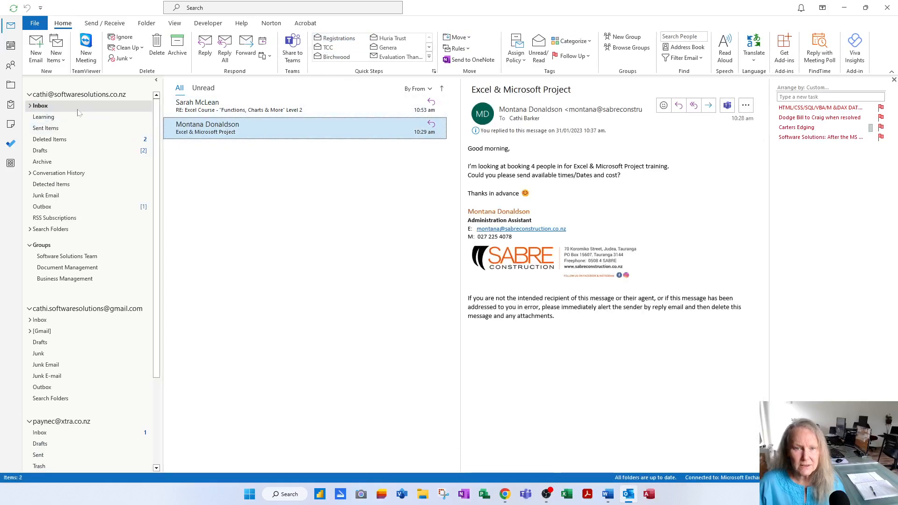
Verify the filing of the original email in the Registrations subfolder, and go back to the Inbox
left_click(52, 109)
left_click(28, 106)
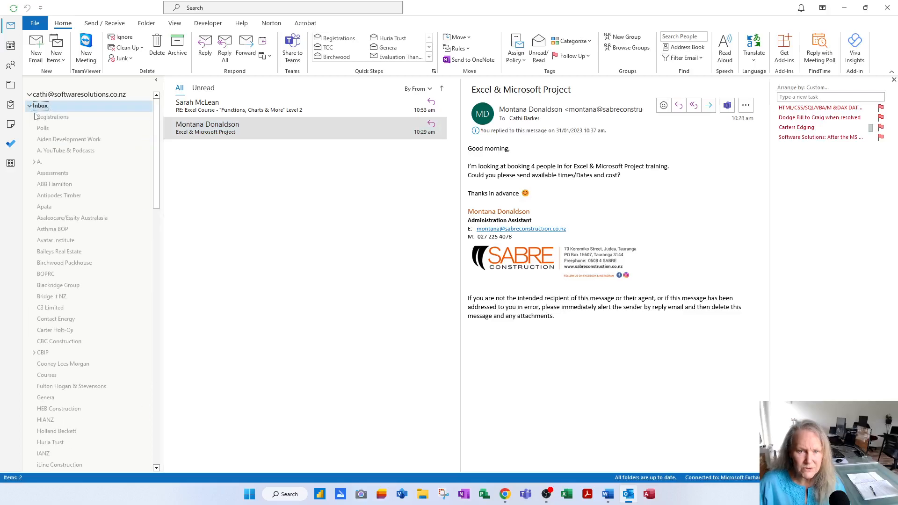
left_click(53, 118)
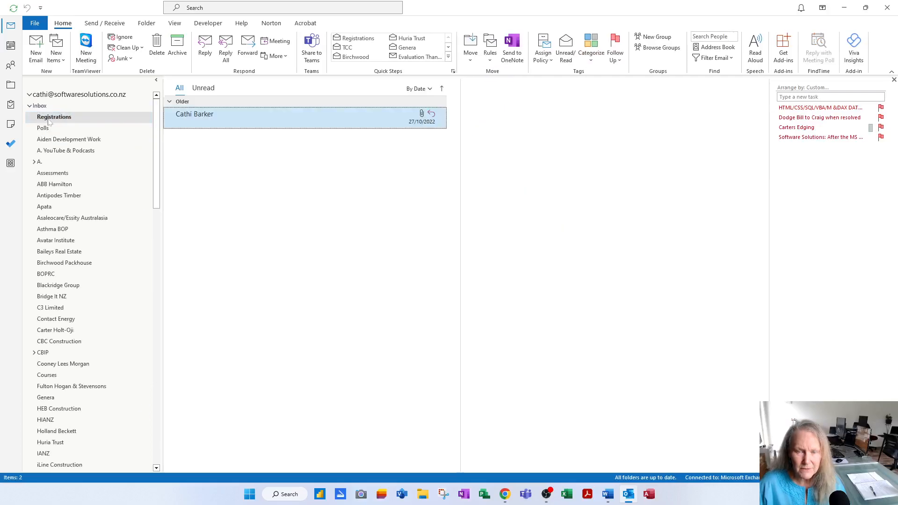
left_click(30, 106)
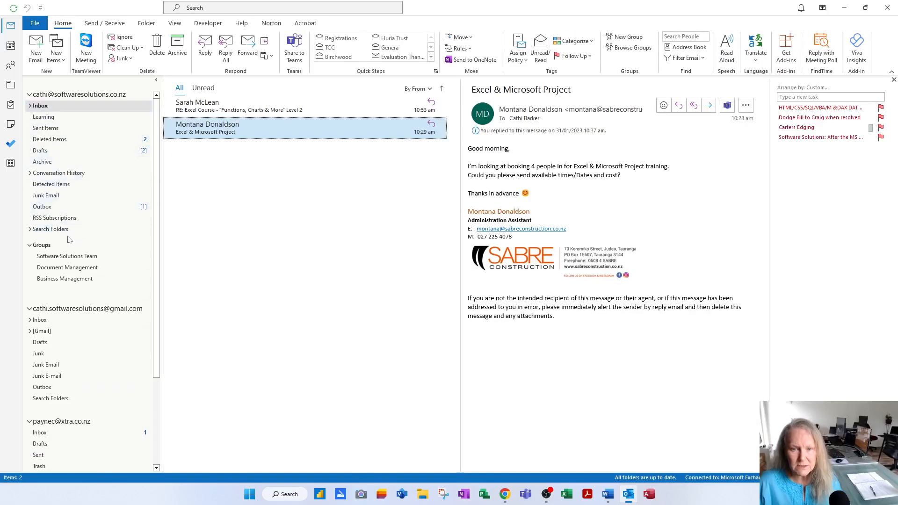
Check the Outbox and view the newest registration reply in Sent Items
left_click(59, 209)
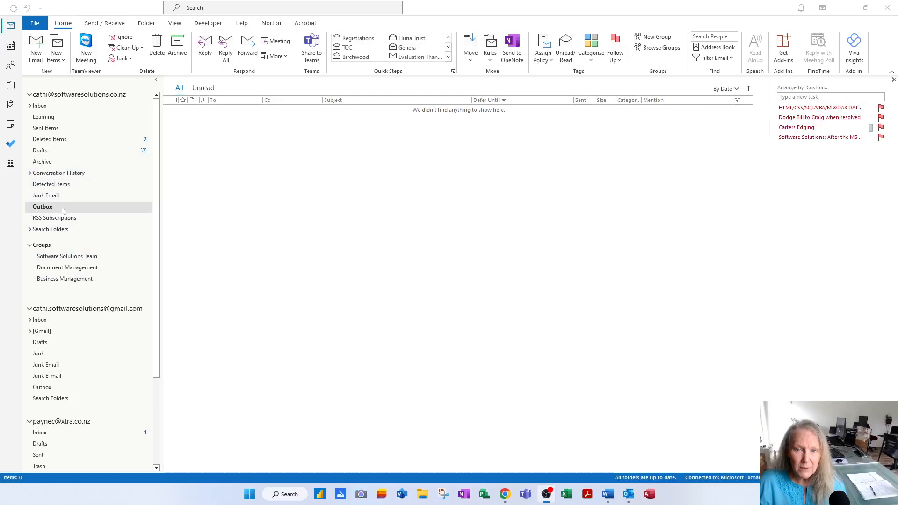
left_click(60, 128)
left_click(290, 123)
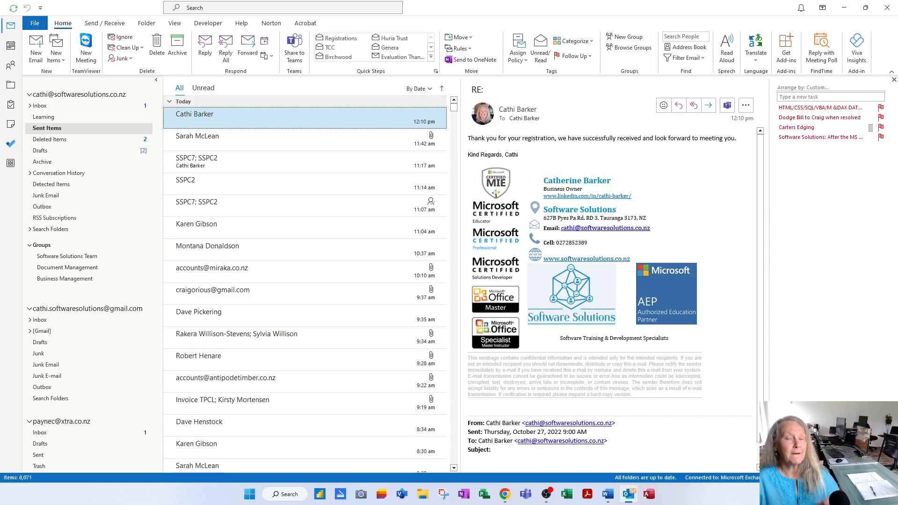
View the registration reply received in the Inbox and delete it
left_click(47, 106)
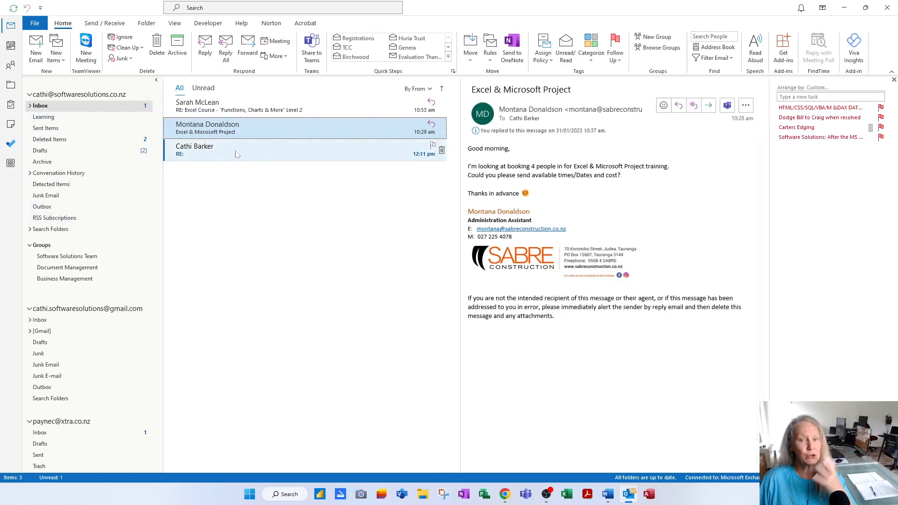
left_click(236, 156)
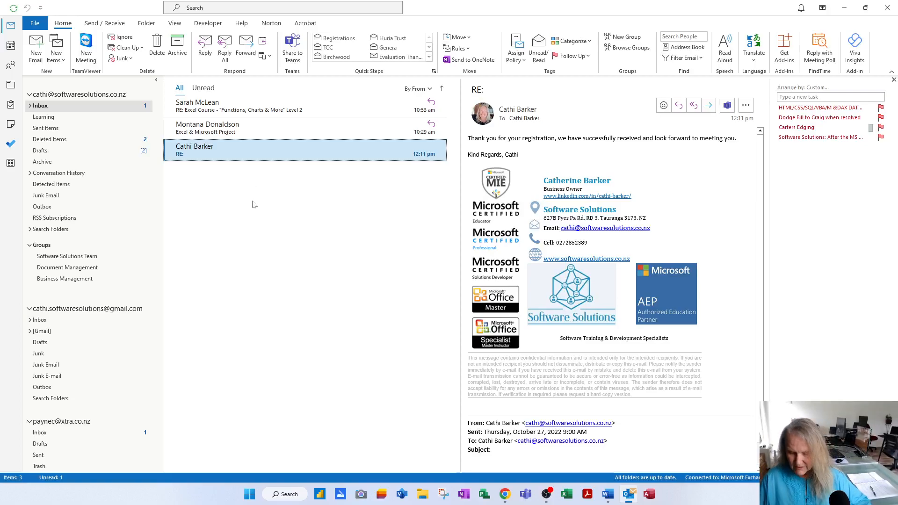
key("Delete")
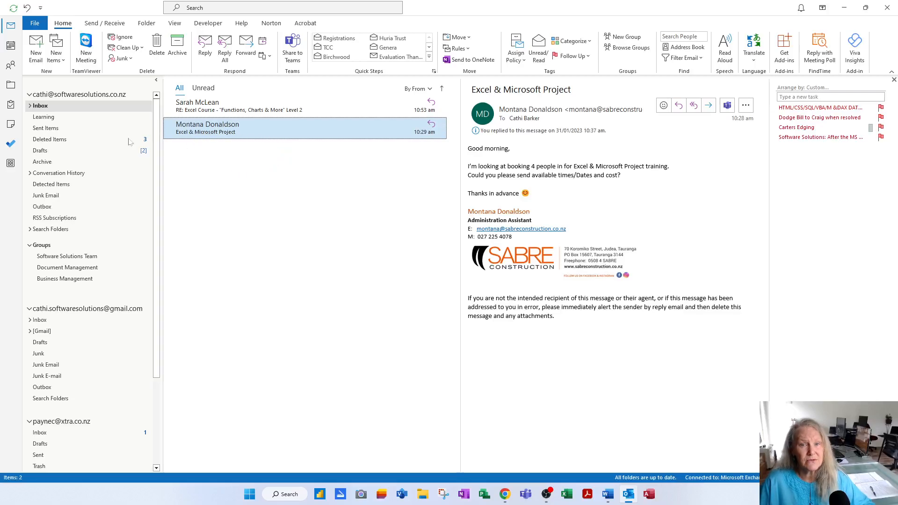
Open the account's Automatic Replies settings and enable sending automatic replies only during a set time range
left_click(35, 24)
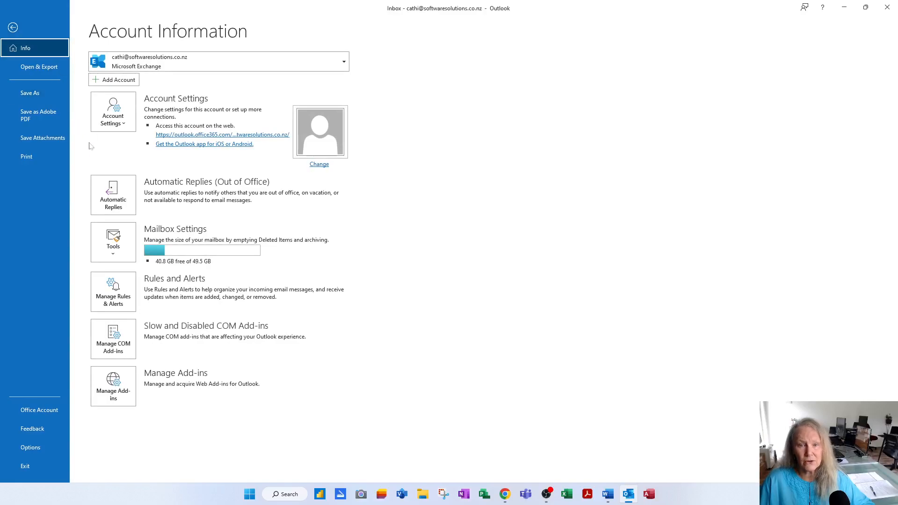
left_click(122, 202)
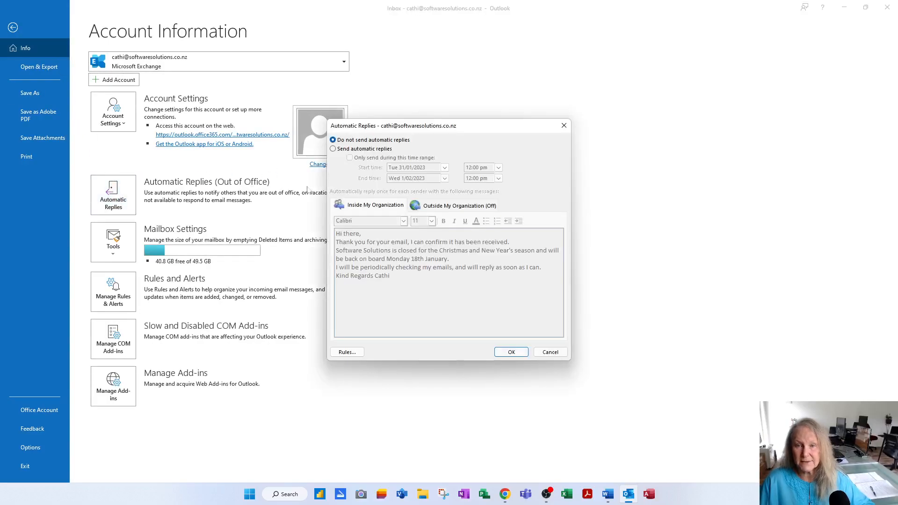
left_click(348, 148)
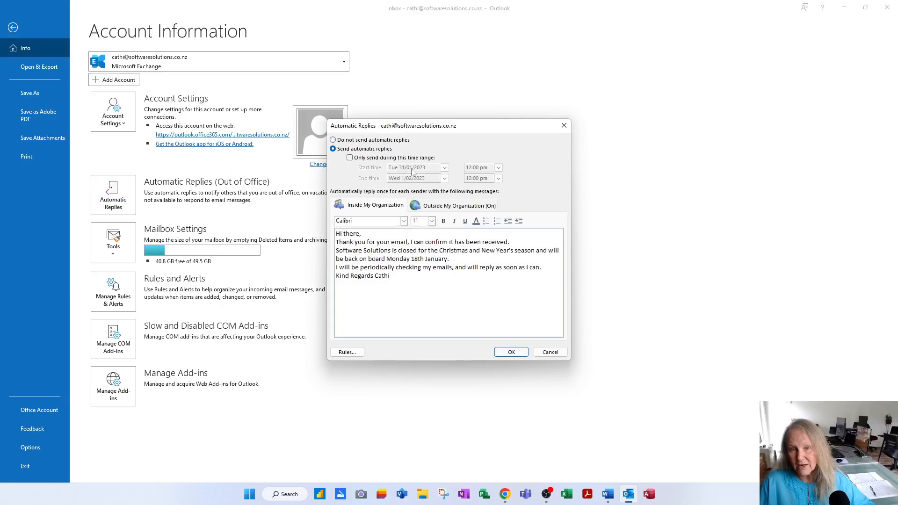
left_click(370, 159)
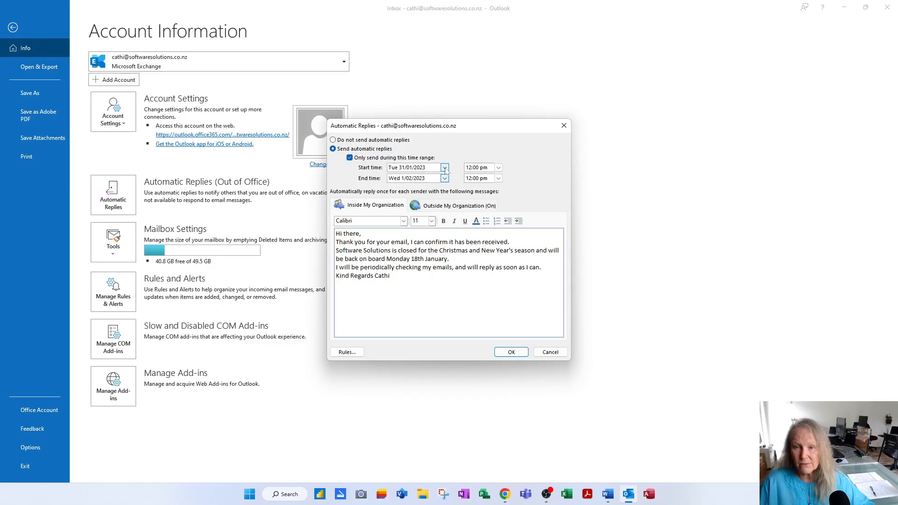
Set the automatic replies' start to Wed 1/02/2023 at 9:00 am
left_click(444, 167)
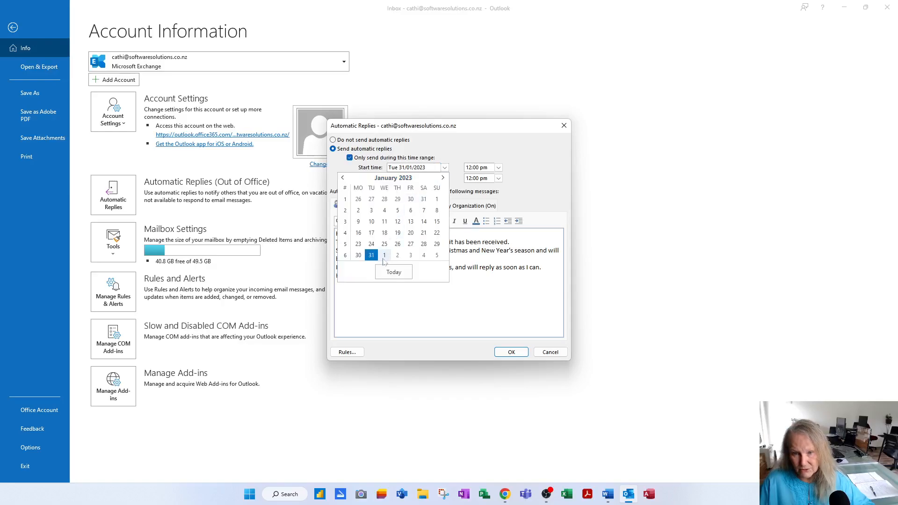
left_click(384, 256)
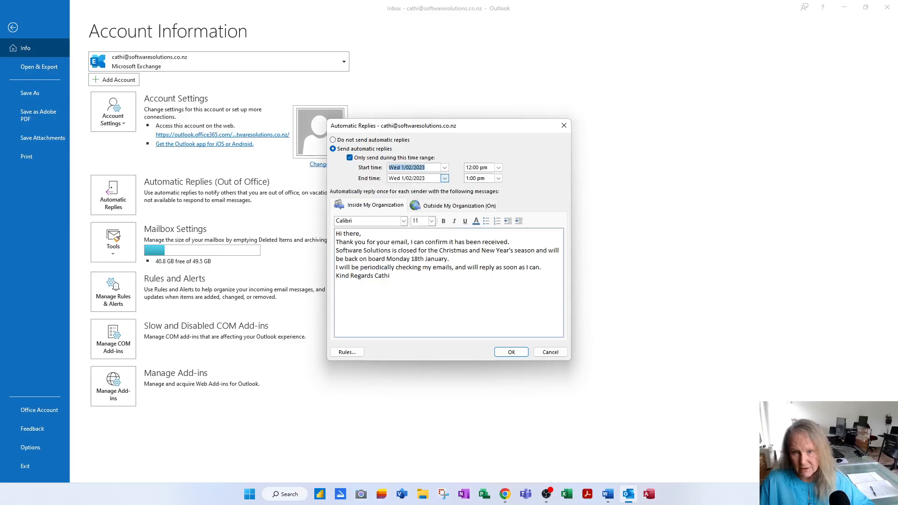
left_click(498, 167)
left_click_drag(499, 196, 499, 193)
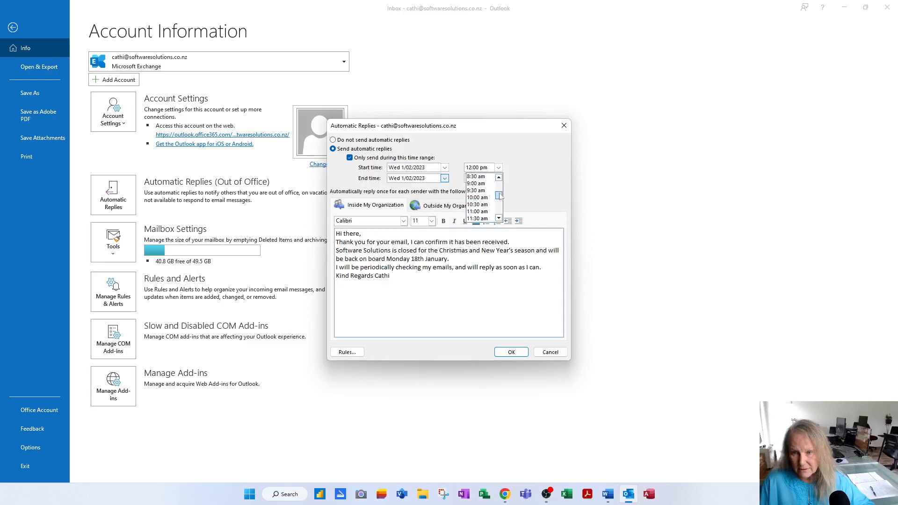
left_click(478, 184)
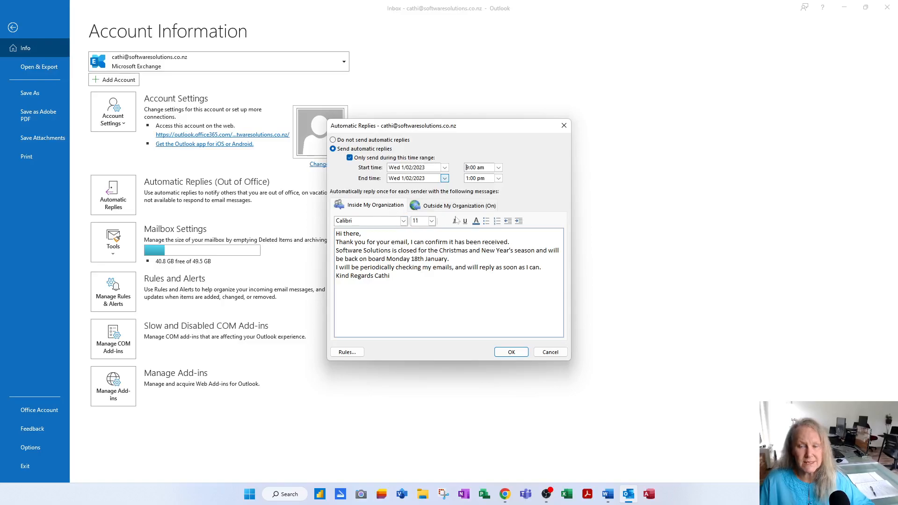
Review the reply messages for outside and inside the organization, and leave the Automatic Replies settings without saving changes
left_click(468, 209)
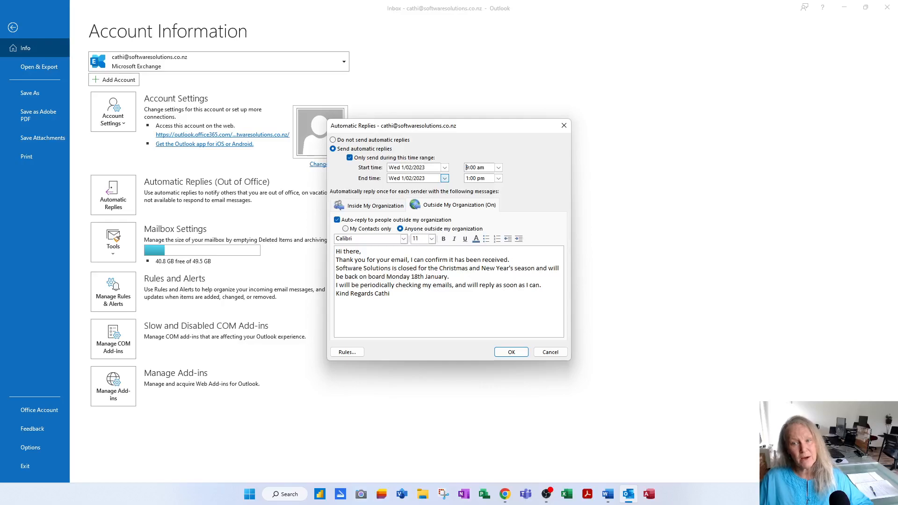
left_click(388, 208)
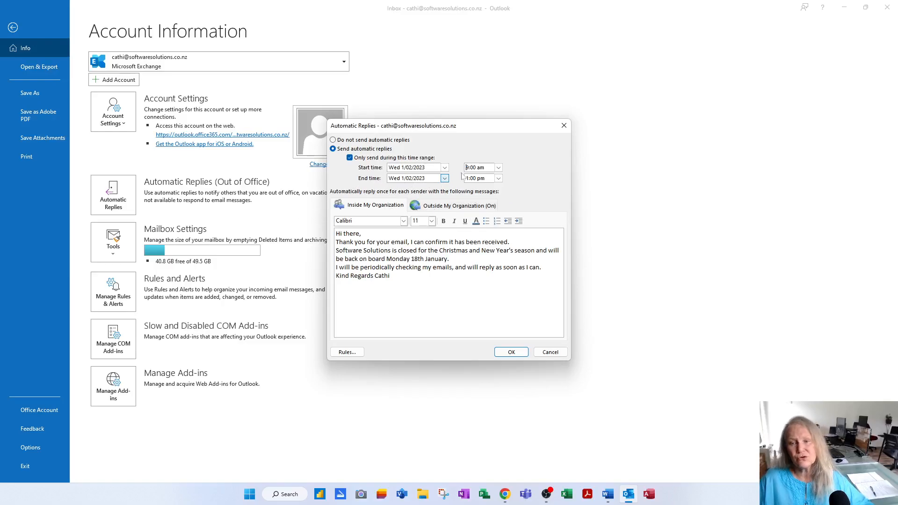
left_click(370, 140)
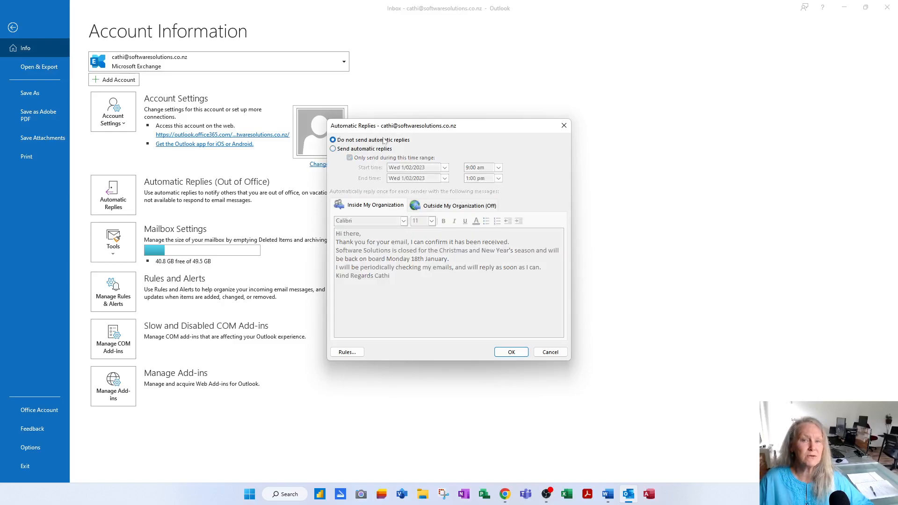
left_click(545, 355)
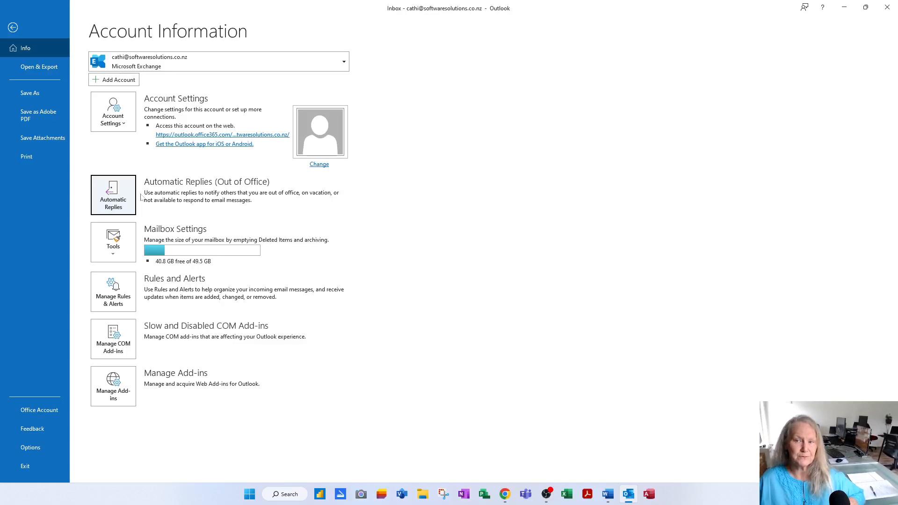
left_click(13, 28)
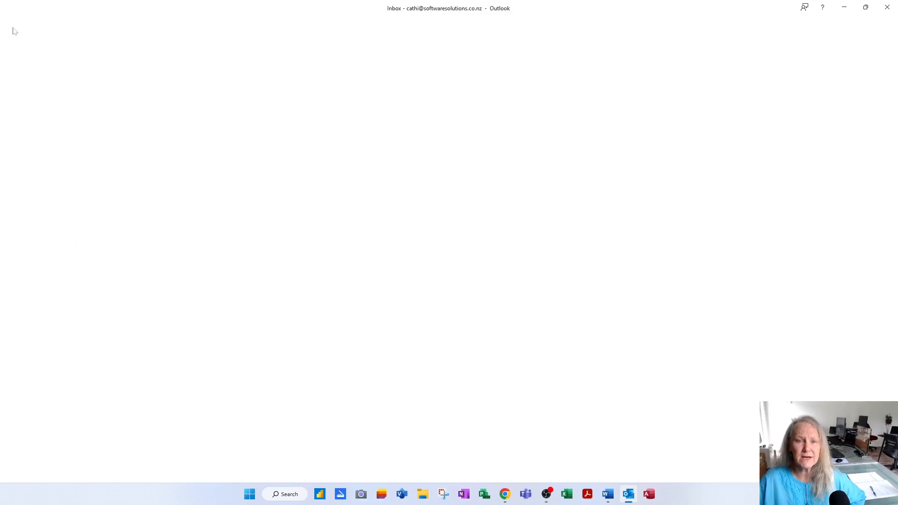